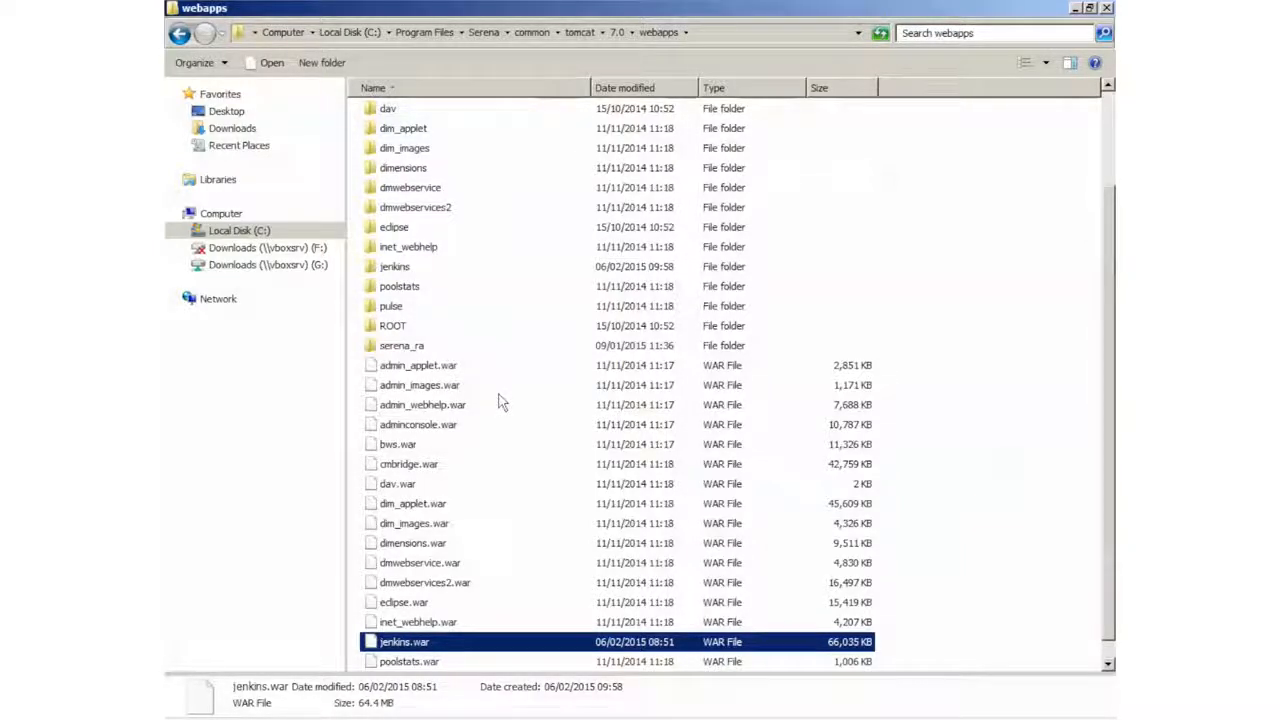
# Open the java_api\lib folder of the Dimensions 14.1 CM installation under Program Files\Serena
pyautogui.press('alt')
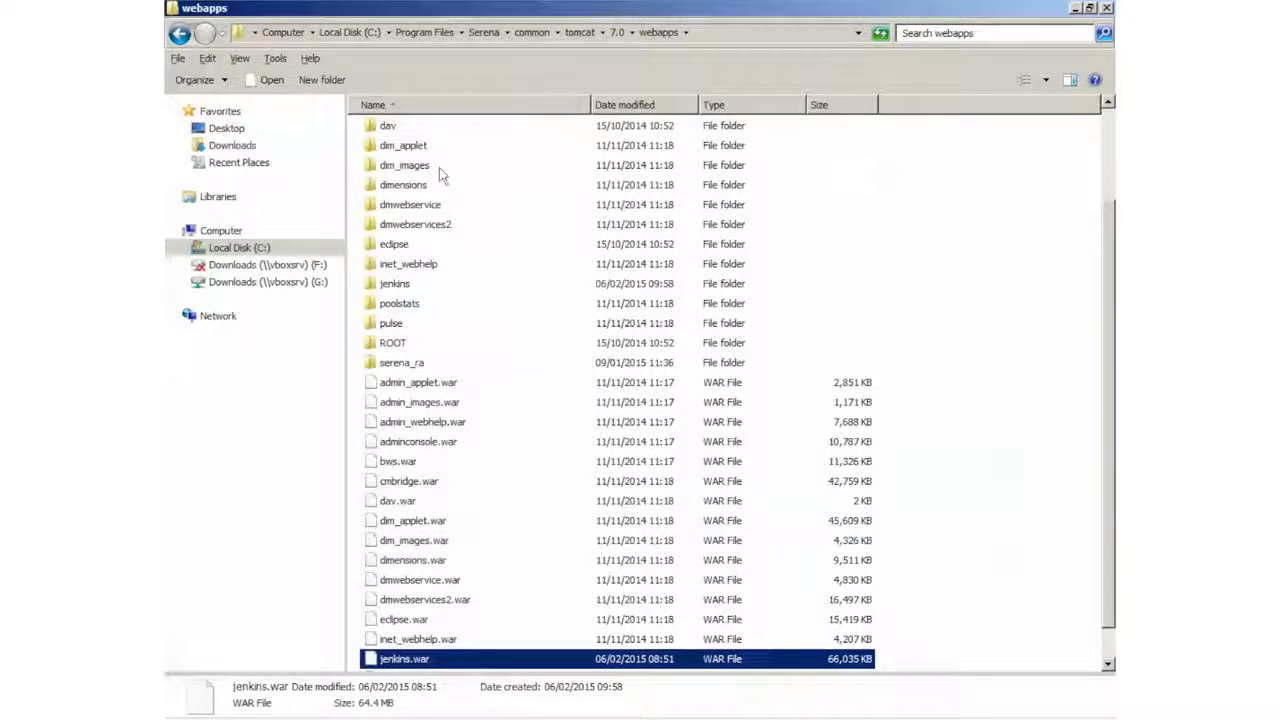
pyautogui.click(480, 33)
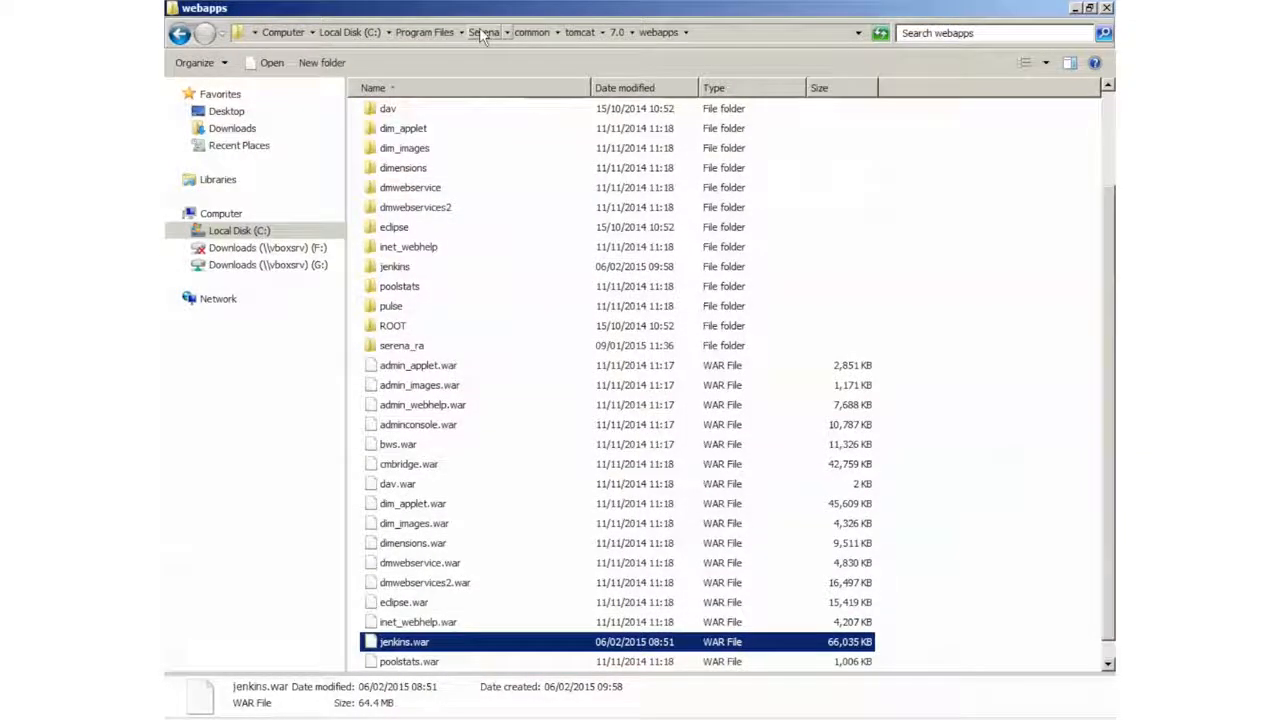
pyautogui.doubleClick(443, 173)
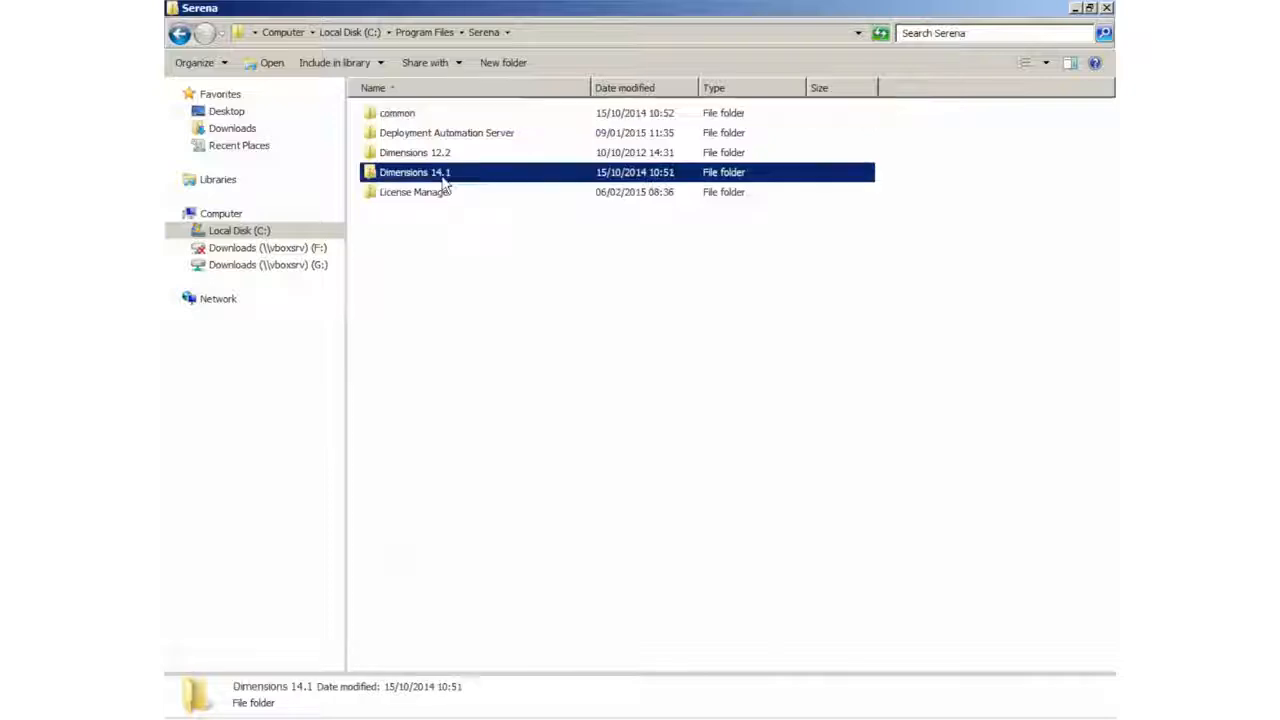
pyautogui.doubleClick(390, 116)
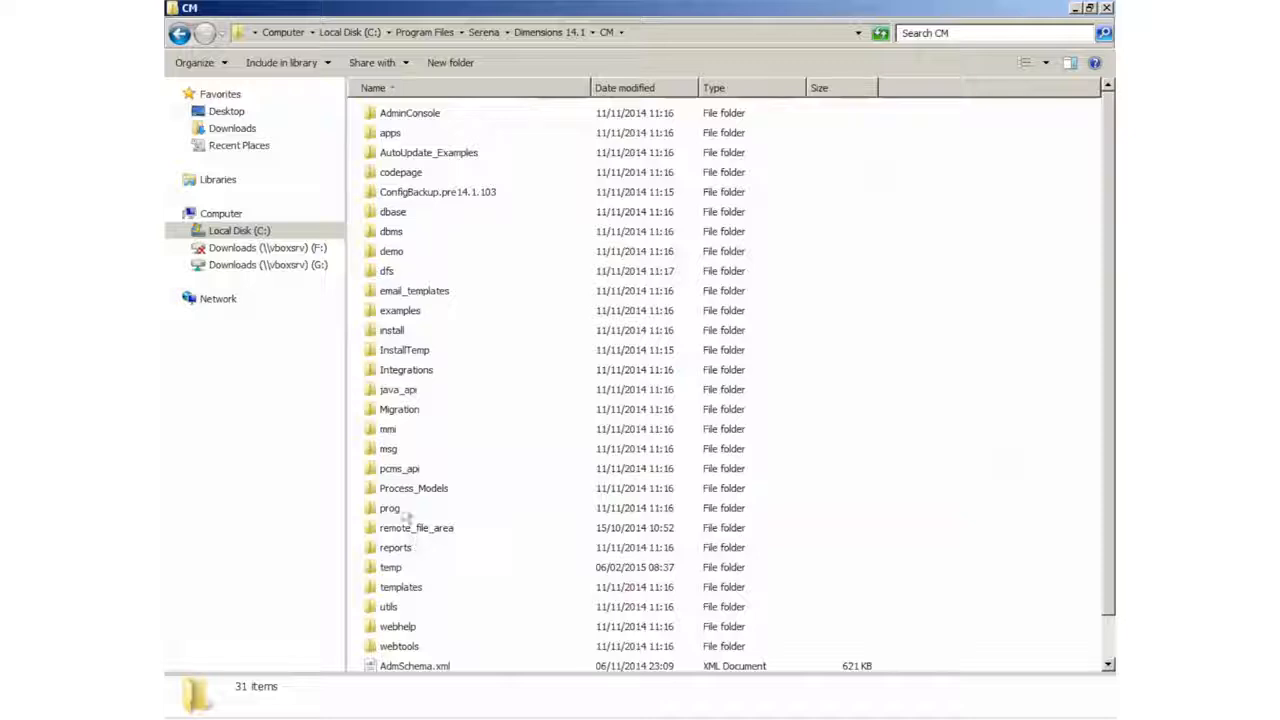
pyautogui.doubleClick(398, 390)
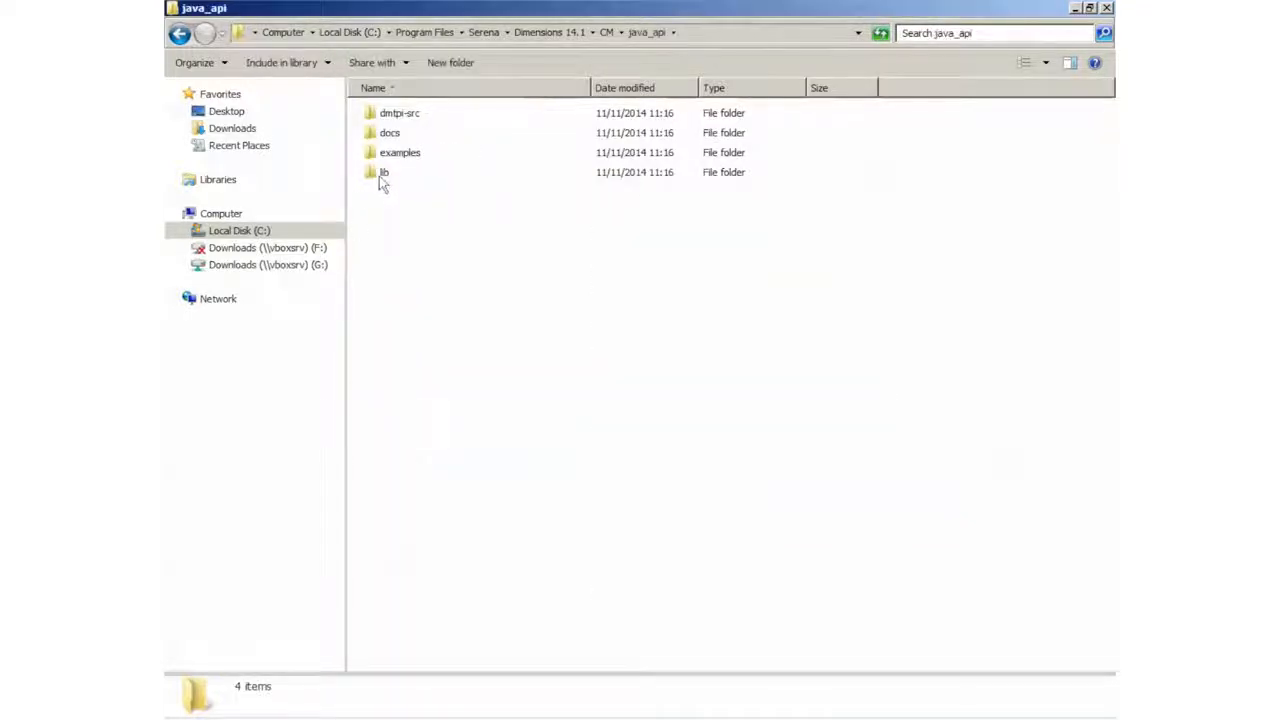
pyautogui.doubleClick(382, 174)
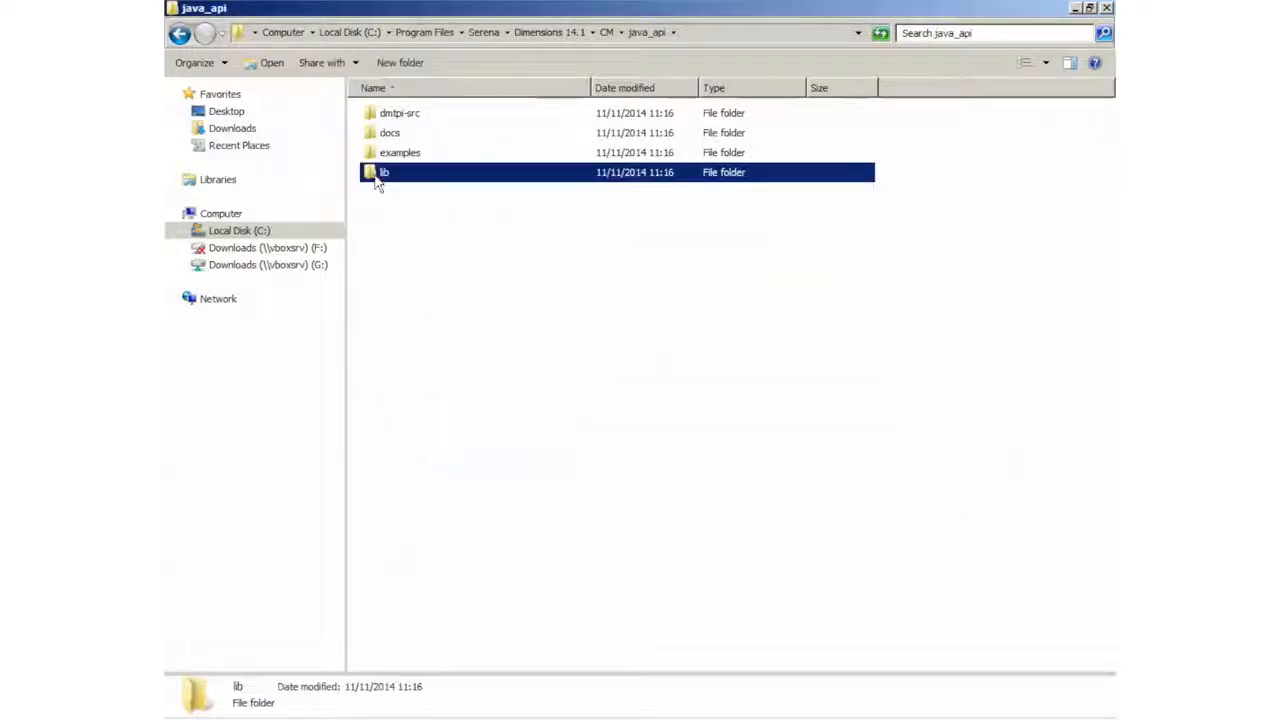
pyautogui.click(378, 177)
# Copy darius.jar, dmclient.jar, dmfile.jar and dmnet.jar from the java_api\lib folder
pyautogui.click(400, 139)
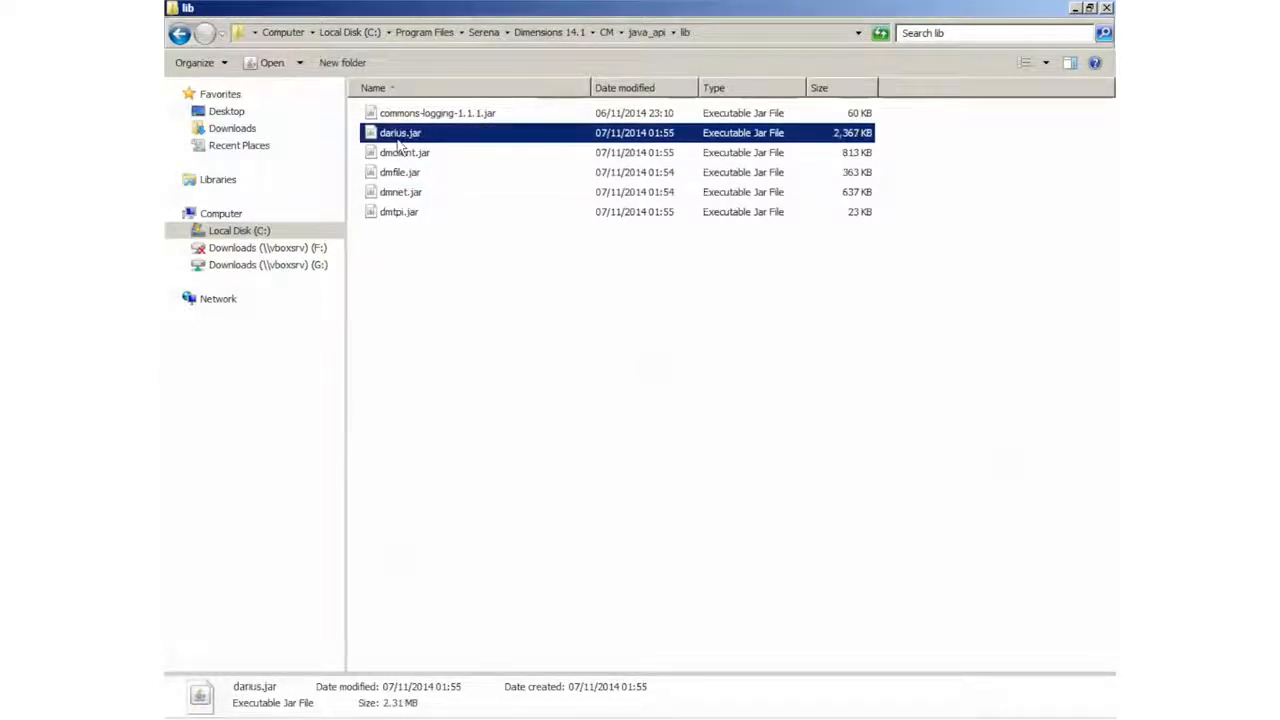
pyautogui.keyDown('shift'); pyautogui.click(400, 193); pyautogui.keyUp('shift')
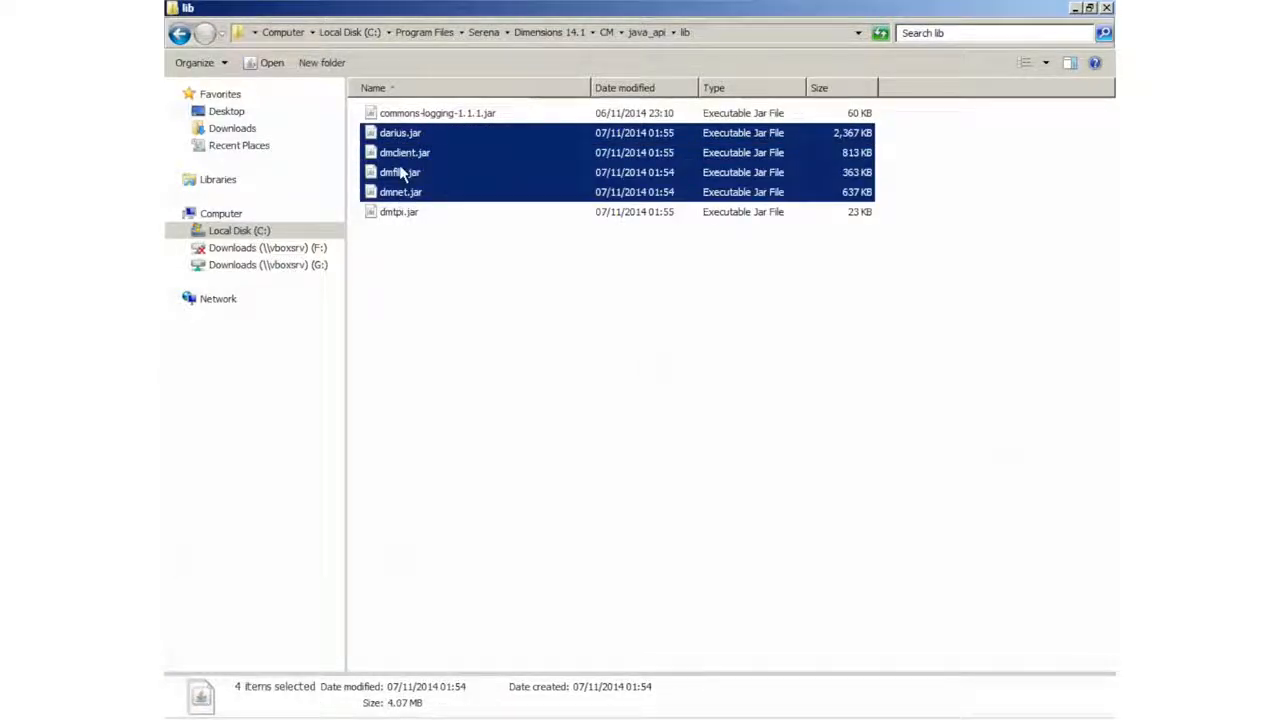
pyautogui.rightClick(402, 173)
pyautogui.click(433, 291)
# Paste the copied JAR files into Serena\common\tomcat\7.0\webapps\jenkins\WEB-INF\lib
pyautogui.click(499, 36)
pyautogui.doubleClick(395, 115)
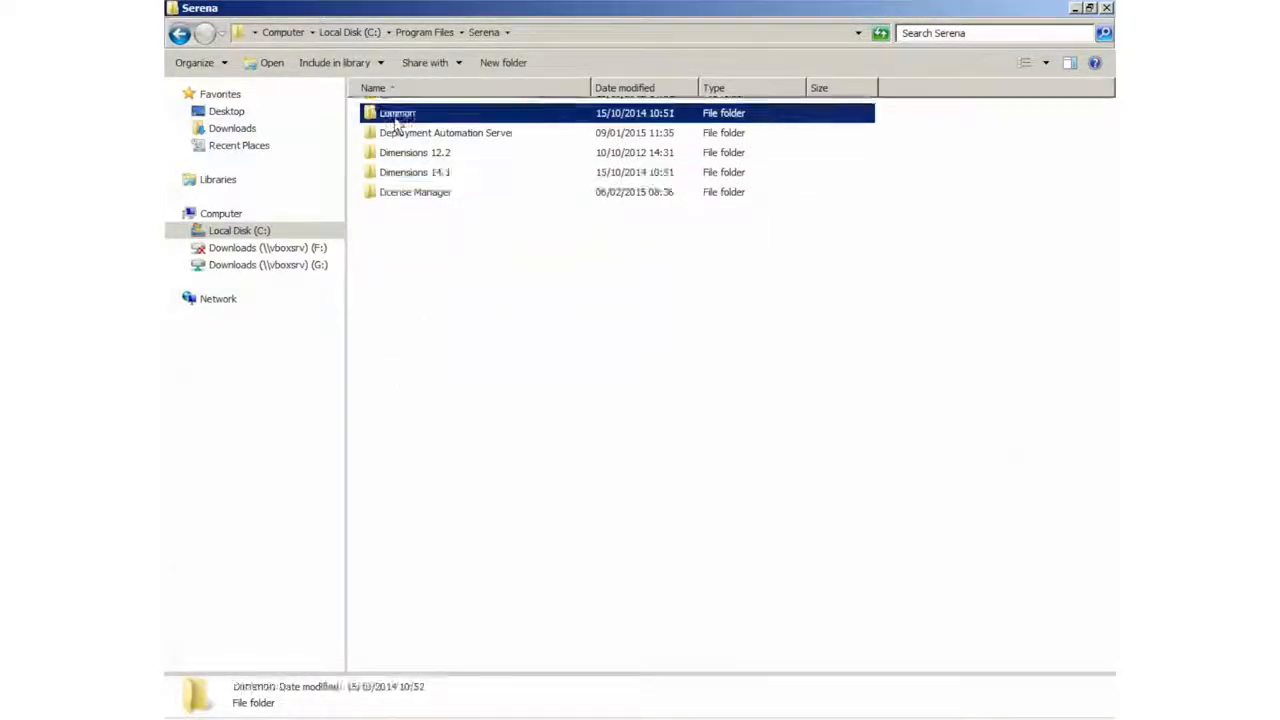
pyautogui.doubleClick(395, 153)
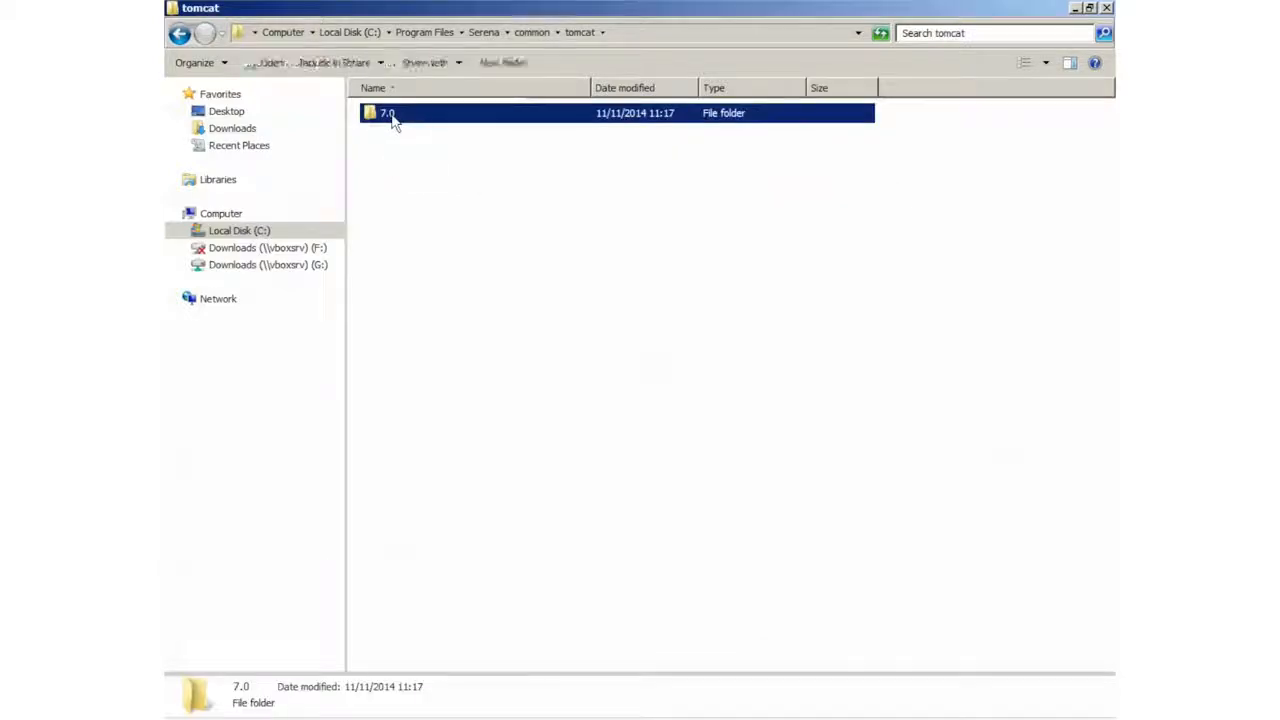
pyautogui.doubleClick(390, 115)
pyautogui.click(403, 235)
pyautogui.doubleClick(403, 233)
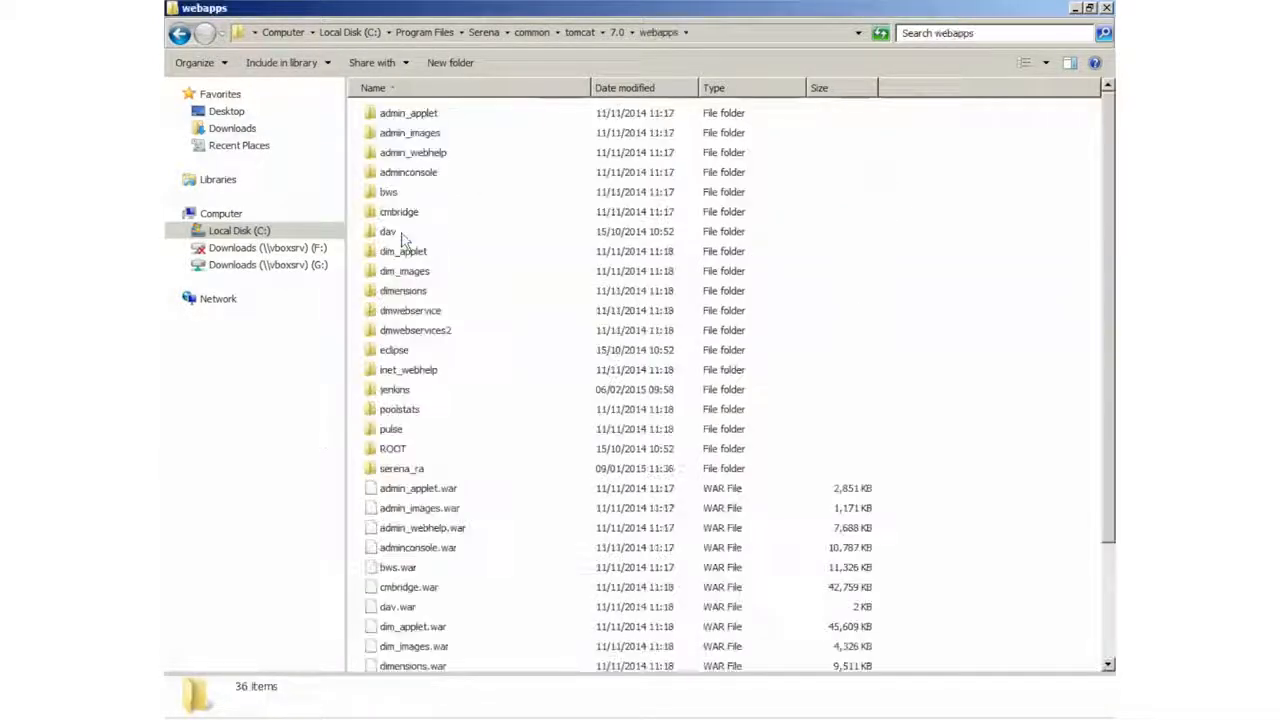
pyautogui.doubleClick(400, 393)
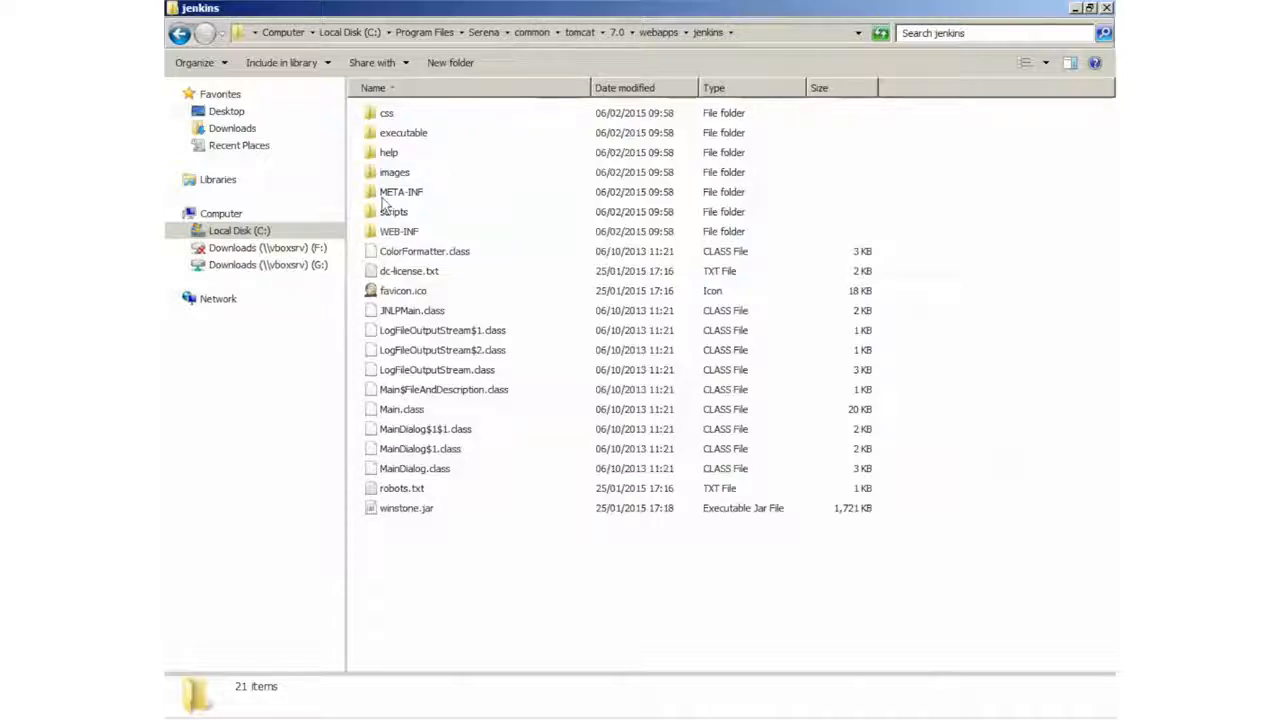
pyautogui.doubleClick(396, 235)
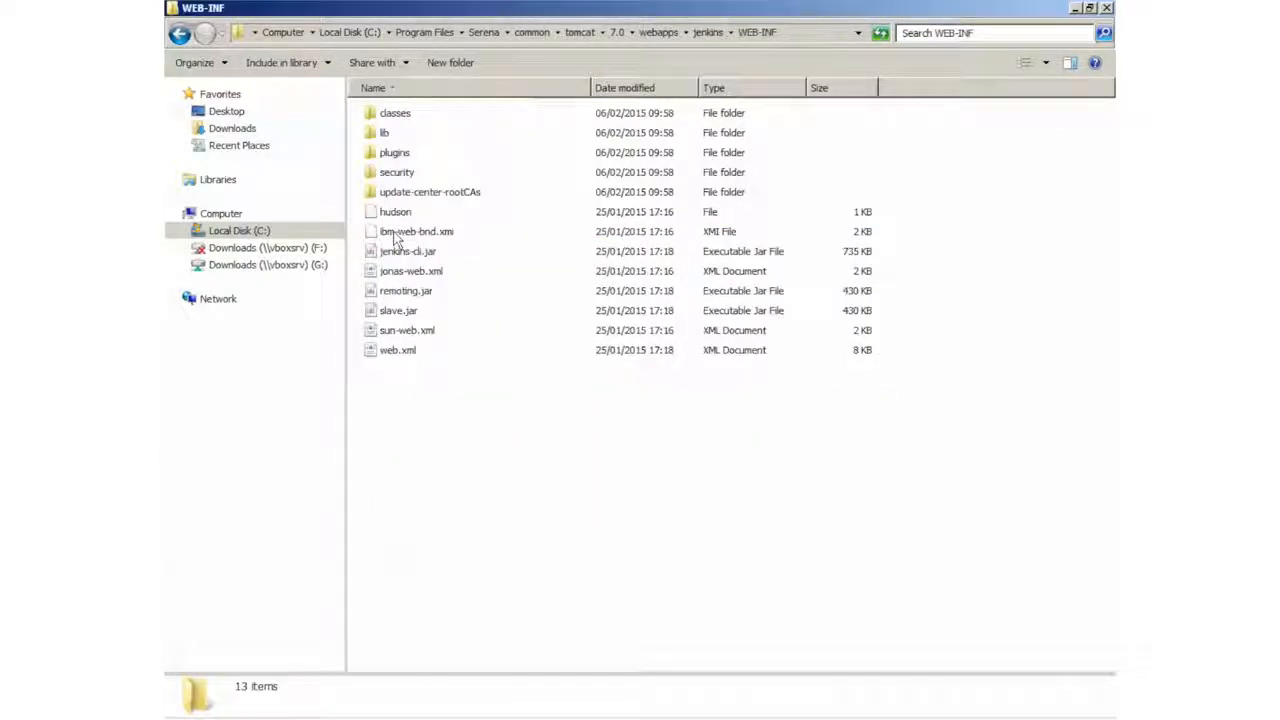
pyautogui.doubleClick(384, 132)
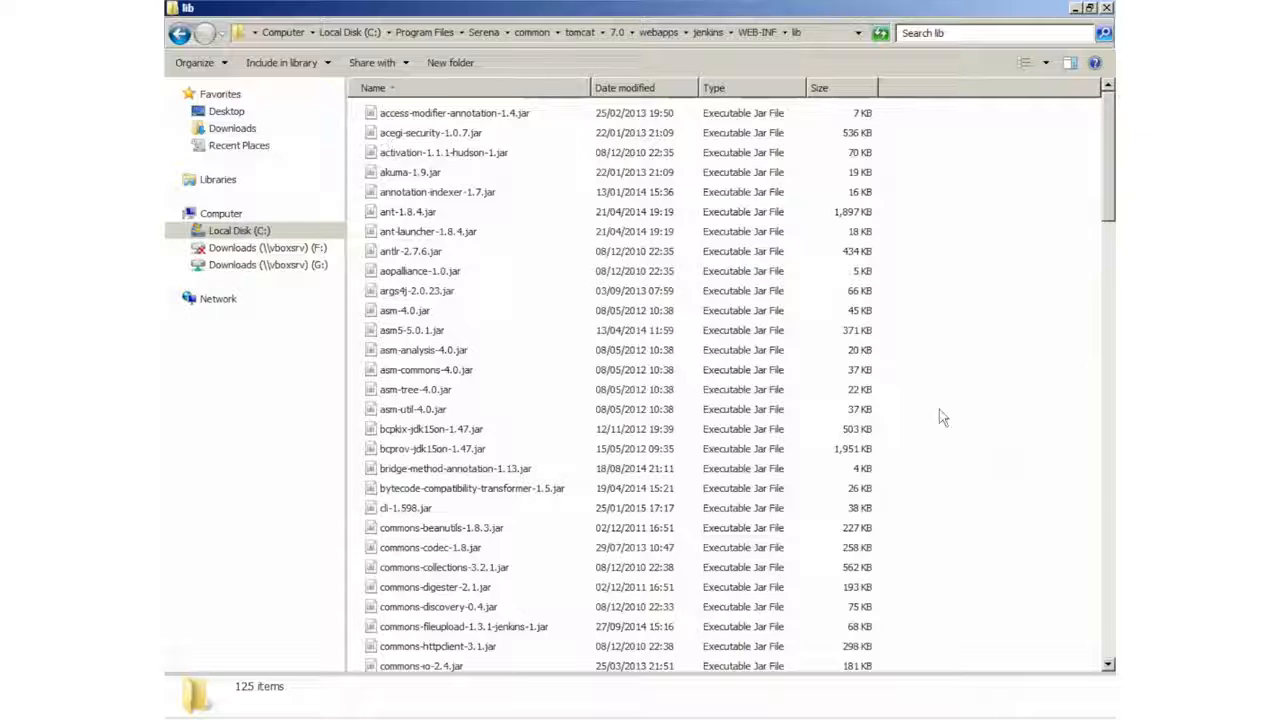
pyautogui.rightClick(944, 345)
pyautogui.click(1000, 443)
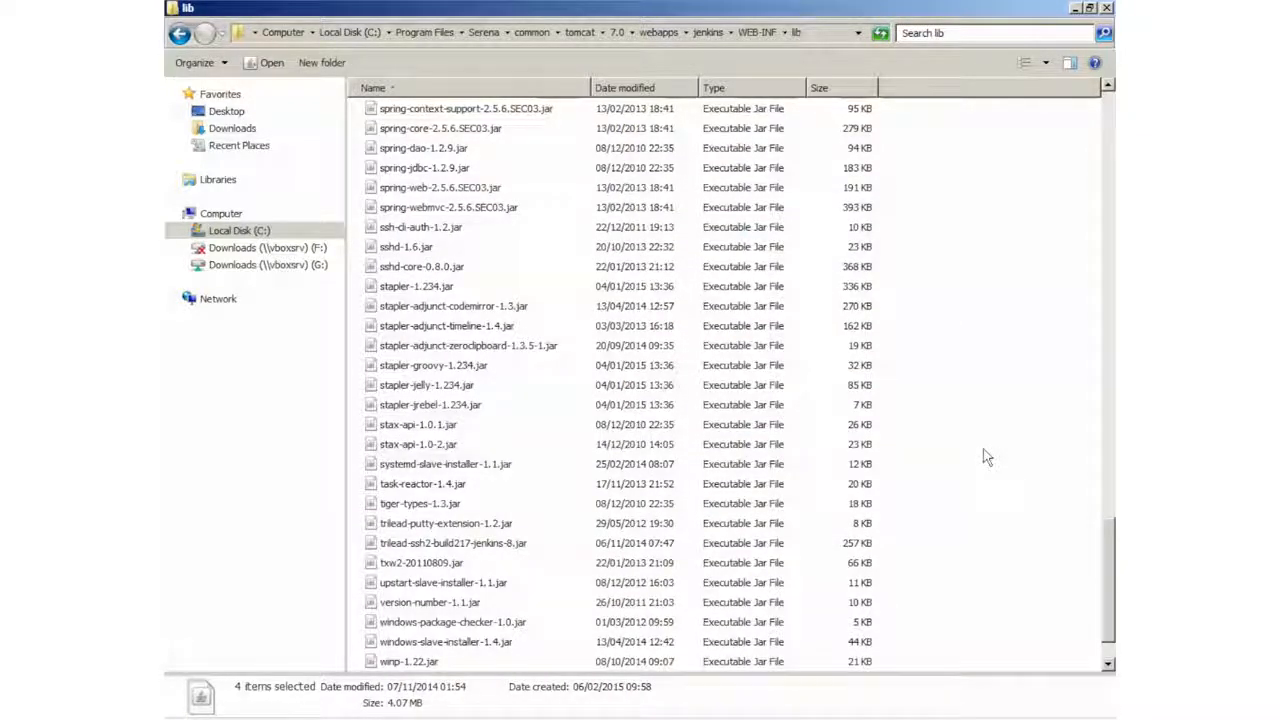
pyautogui.hotkey('alt', 'Tab')
pyautogui.hotkey('alt', 'Tab')
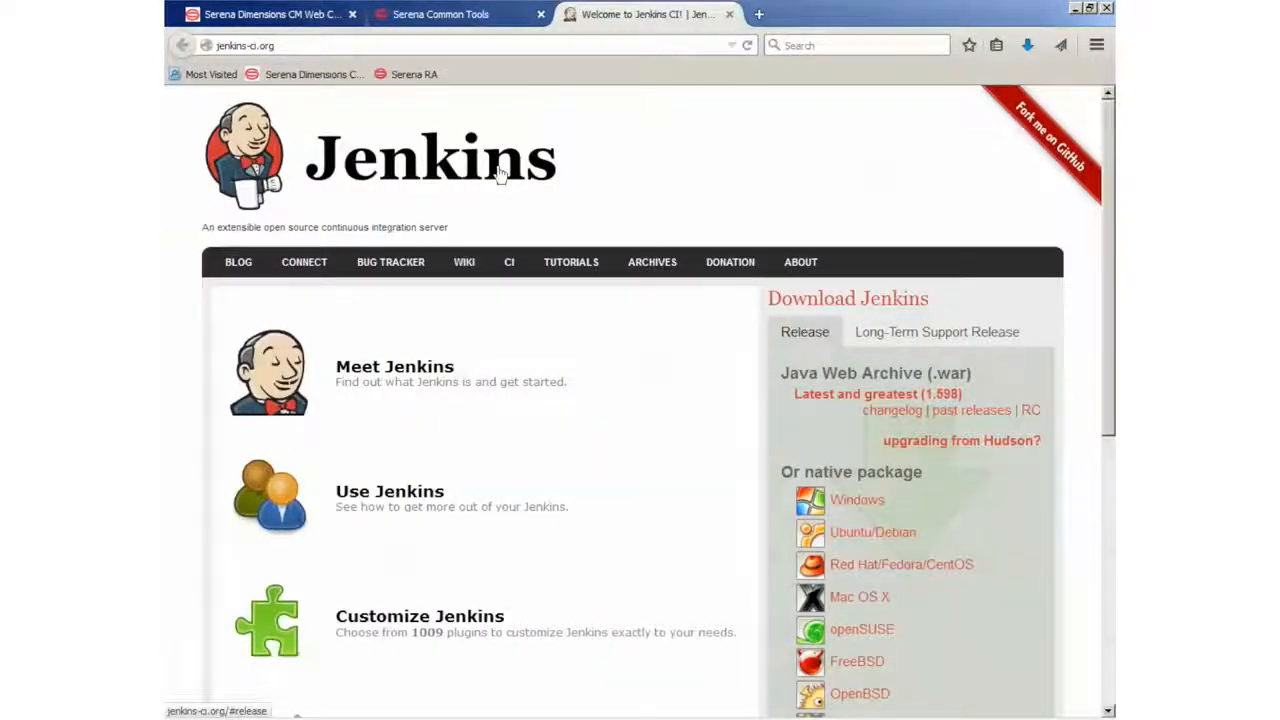
pyautogui.click(456, 20)
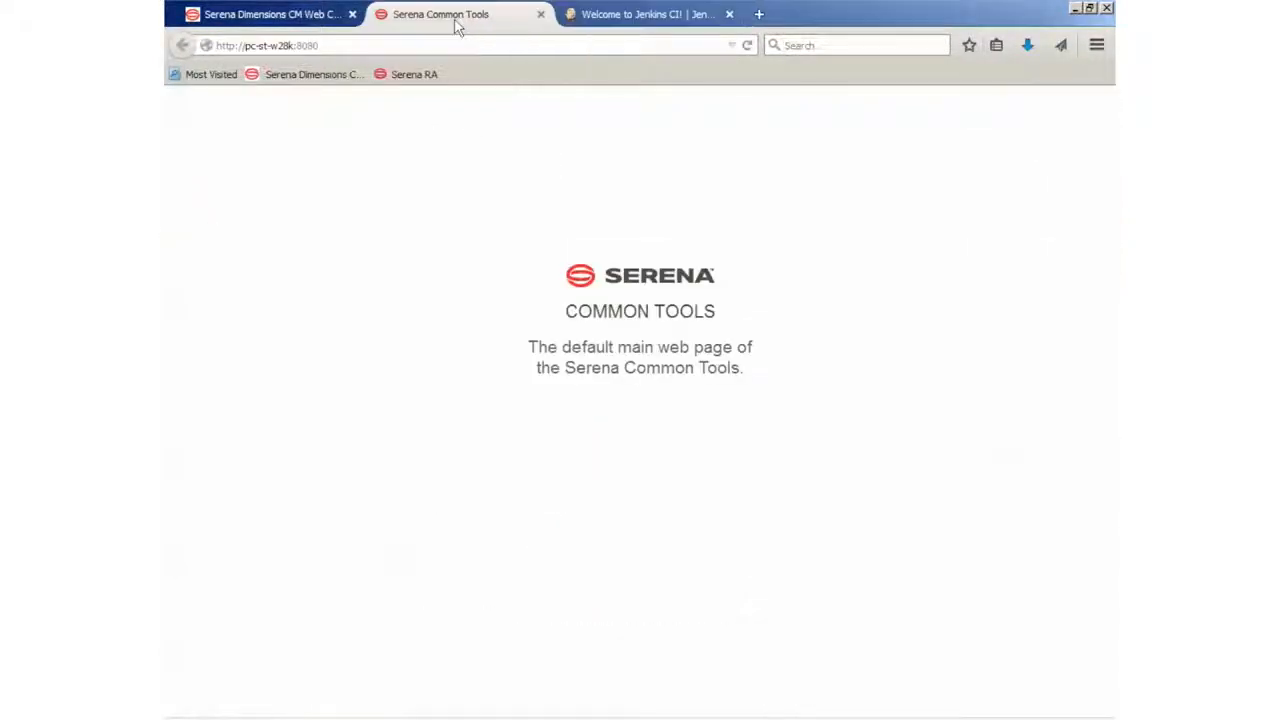
pyautogui.click(376, 45)
pyautogui.press('End')
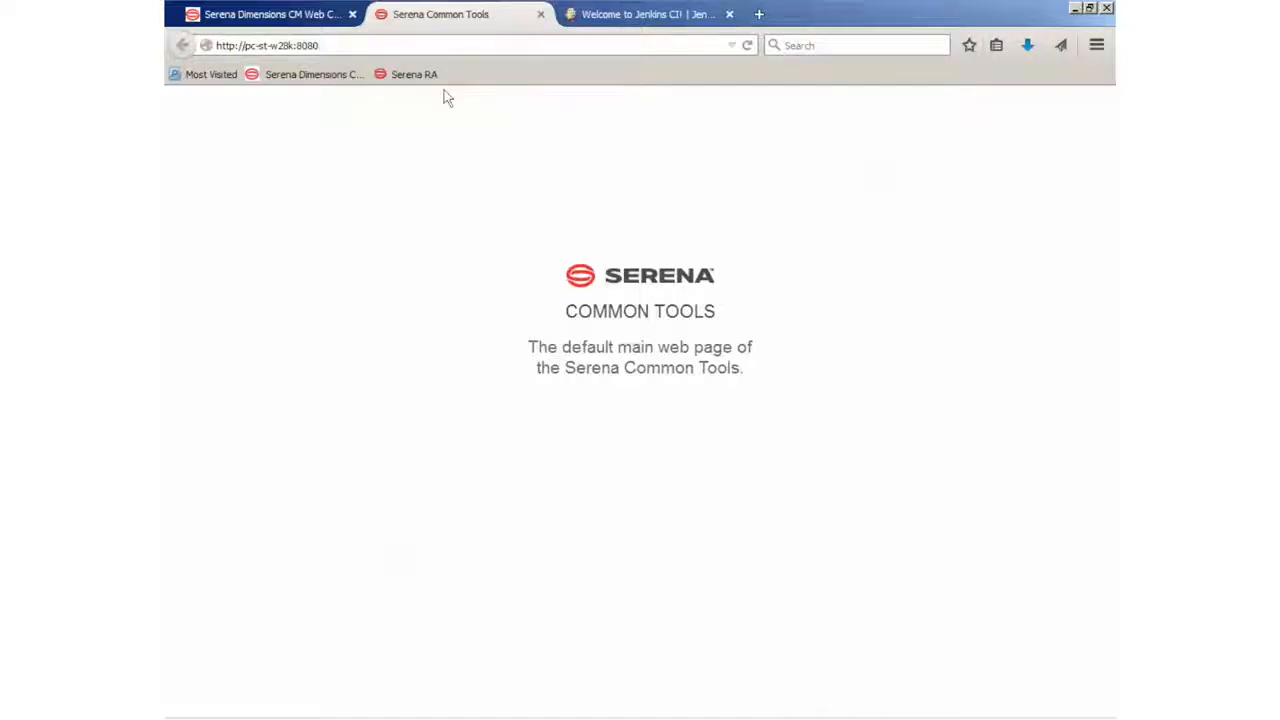
pyautogui.write('/')
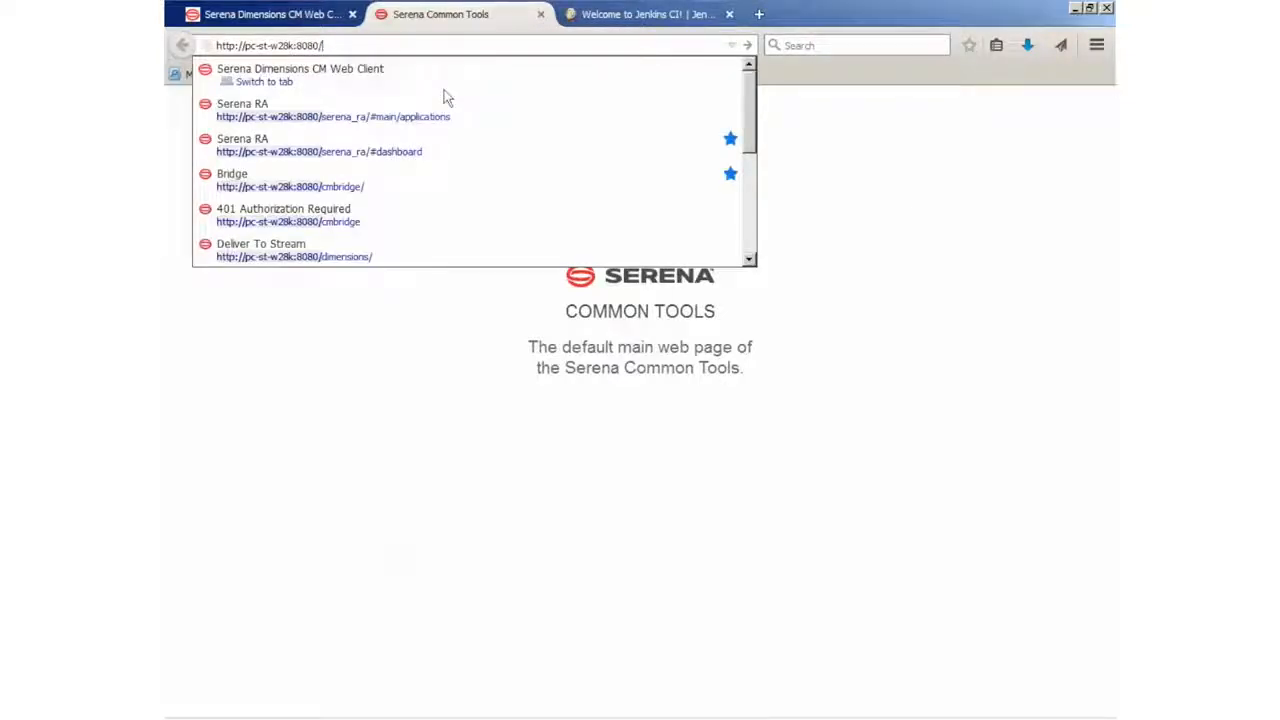
pyautogui.write('j')
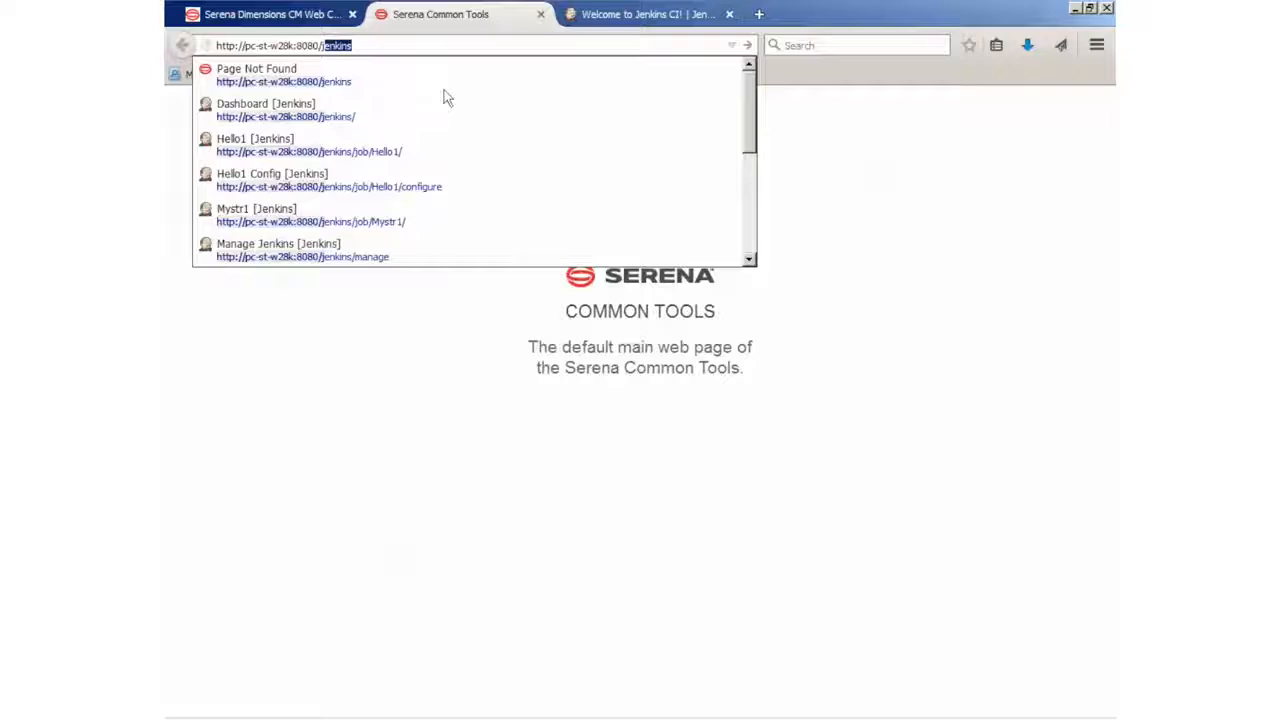
pyautogui.press('Return')
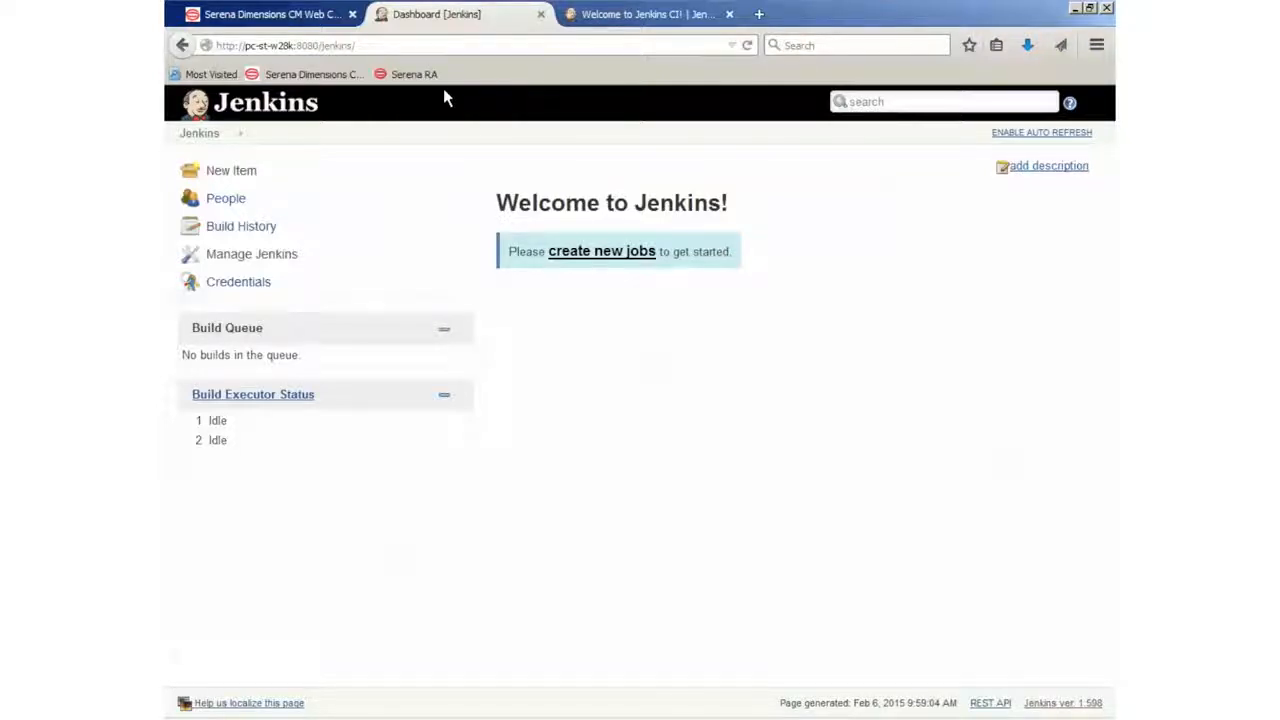
# Switch to the Windows Services console and restart the Serena Common Tomcat 7 service
pyautogui.hotkey('alt', 'Tab')
pyautogui.hotkey('alt', 'Tab')
pyautogui.hotkey('alt', 'Tab')
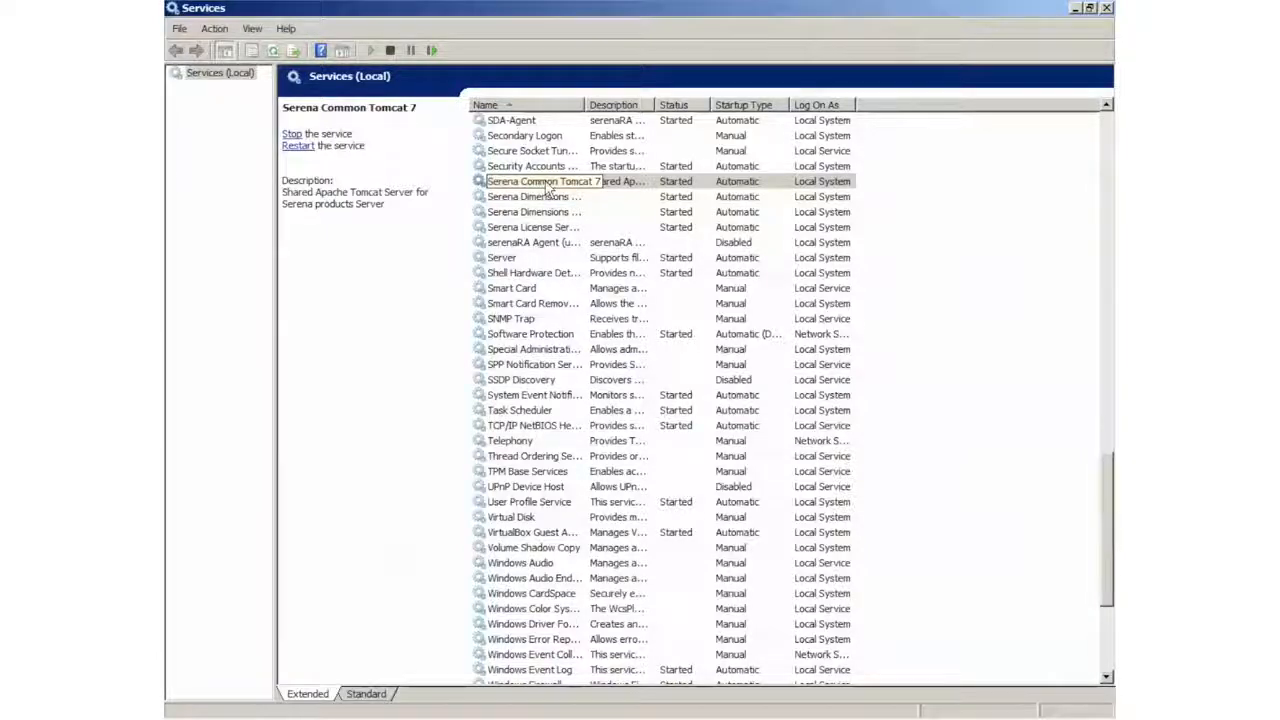
pyautogui.rightClick(547, 188)
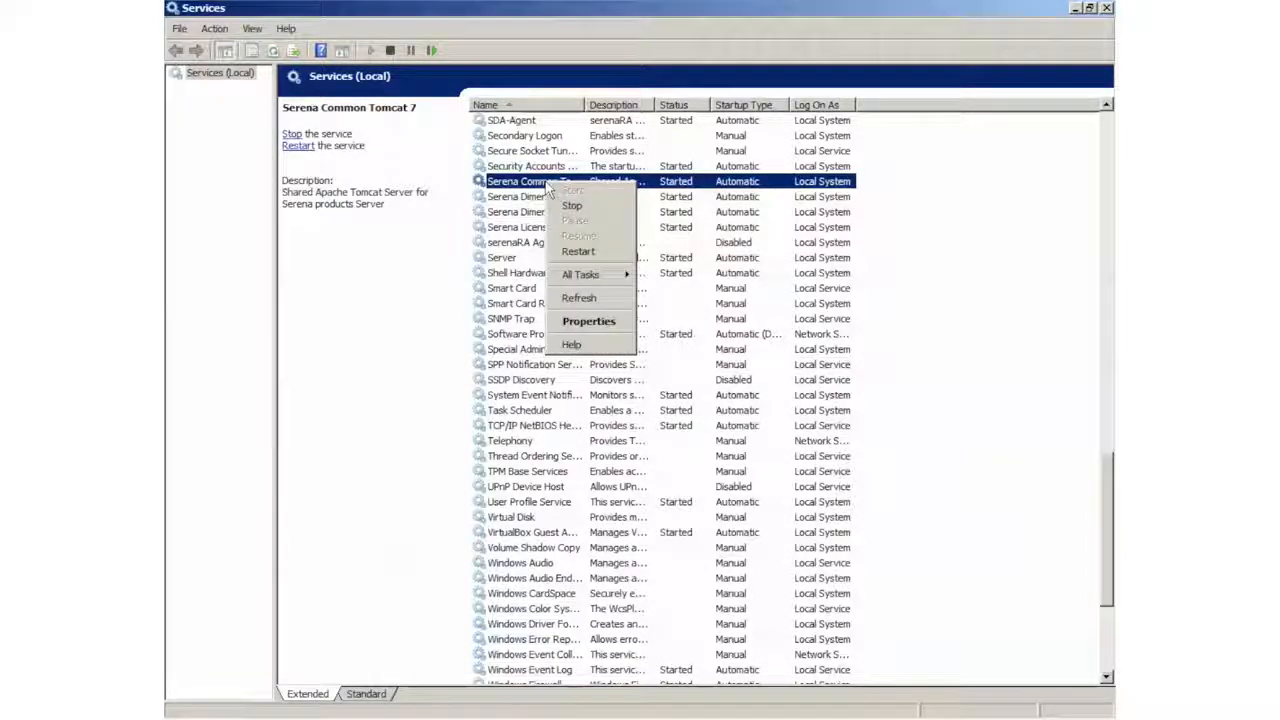
pyautogui.click(597, 257)
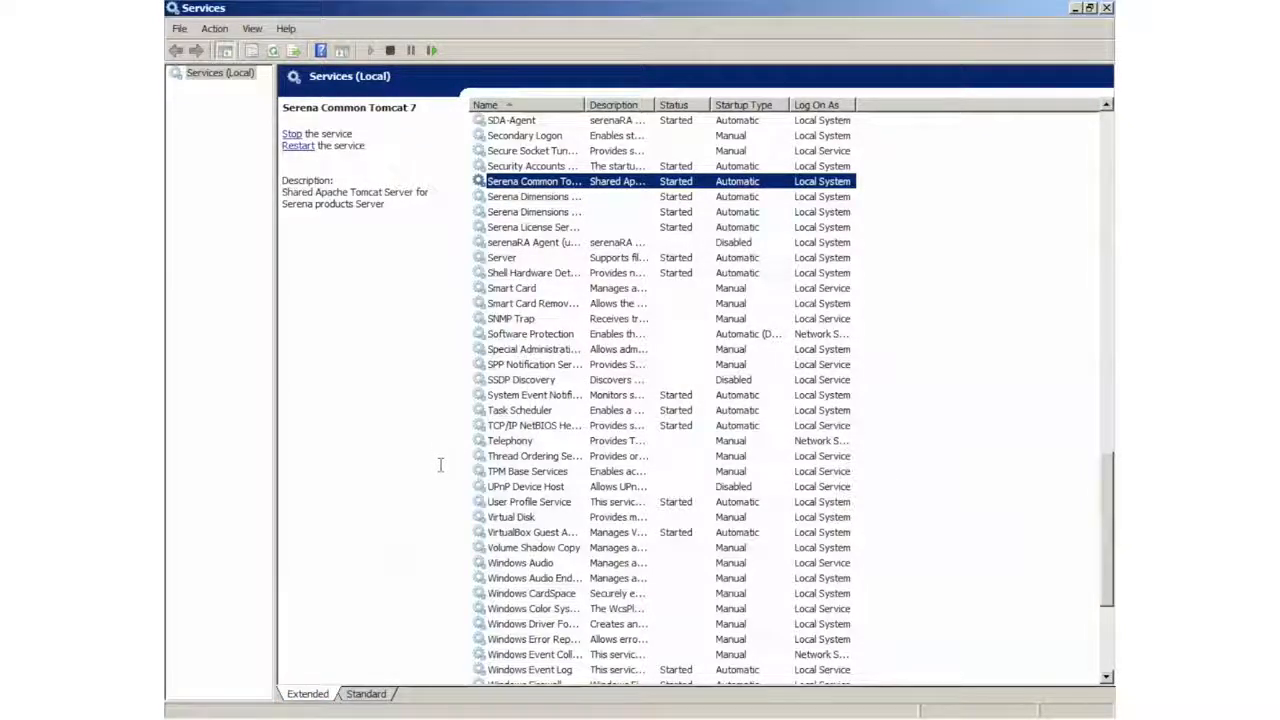
# Return to Firefox and reload the Jenkins dashboard
pyautogui.moveTo(436, 718)
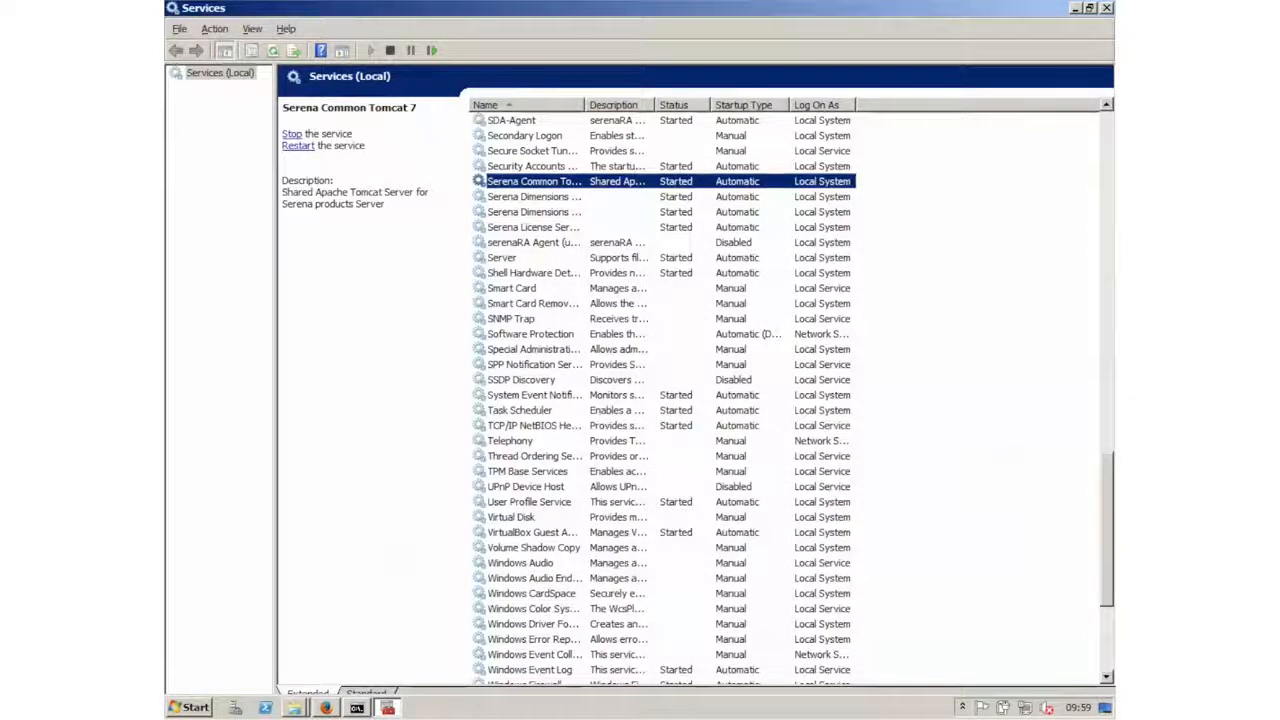
pyautogui.hotkey('alt', 'Tab')
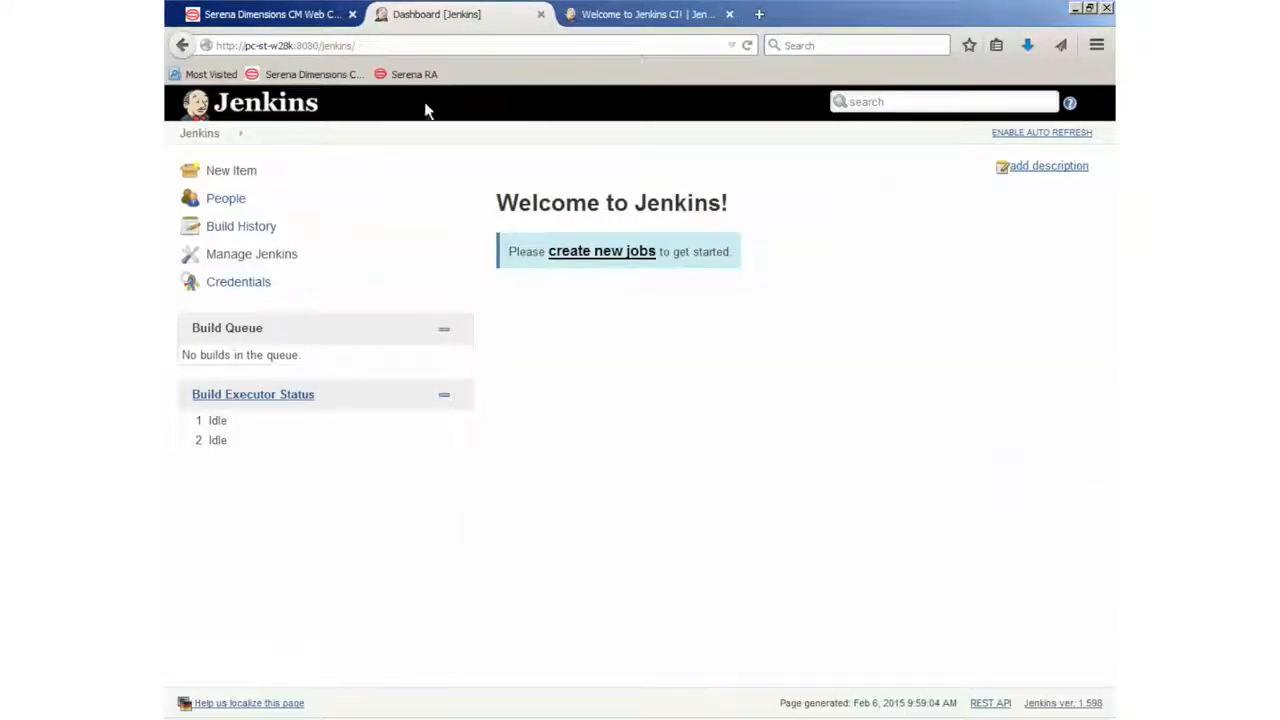
pyautogui.click(246, 120)
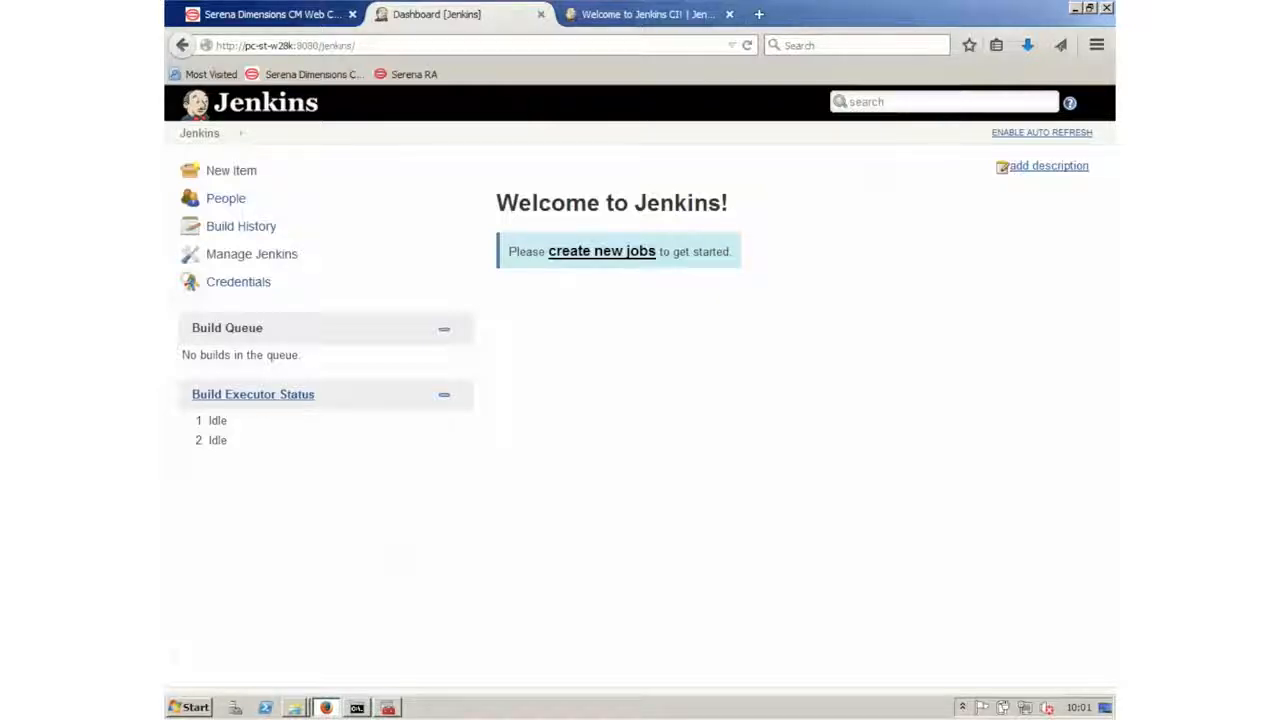
# Filter the available Jenkins plugins by "dim" and install the Dimensions Plugin without restart
pyautogui.click(223, 258)
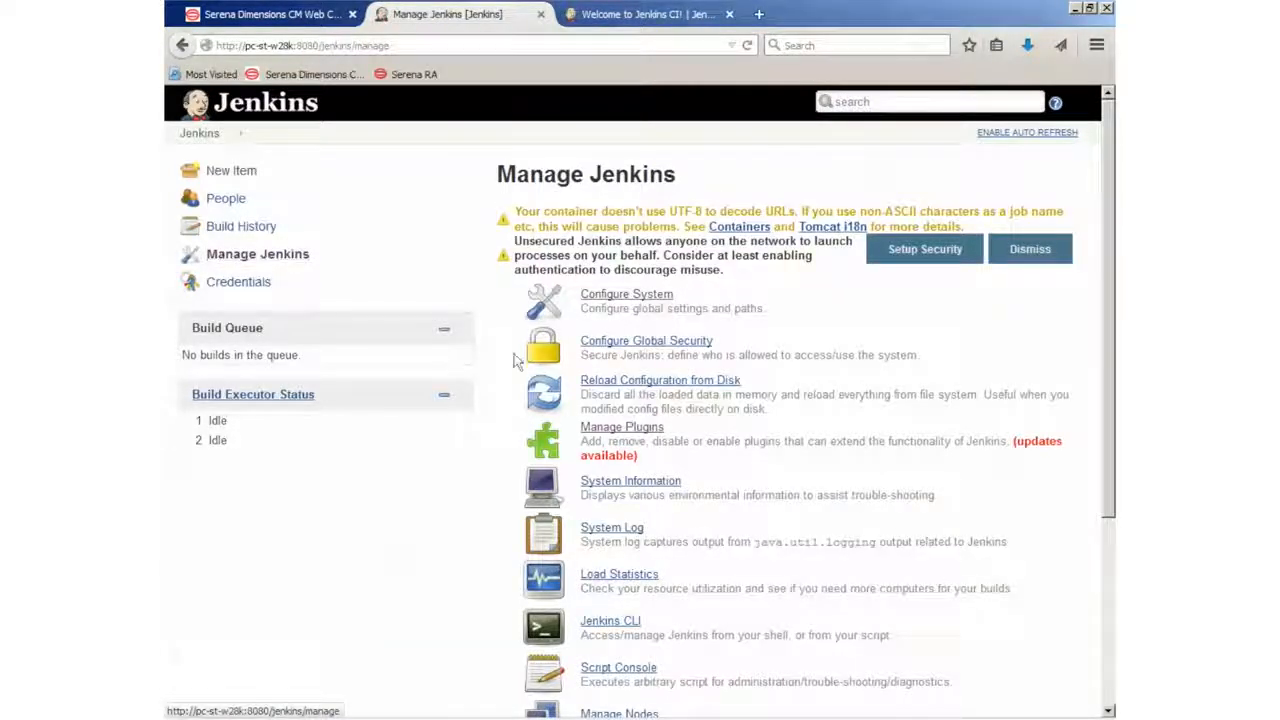
pyautogui.click(620, 430)
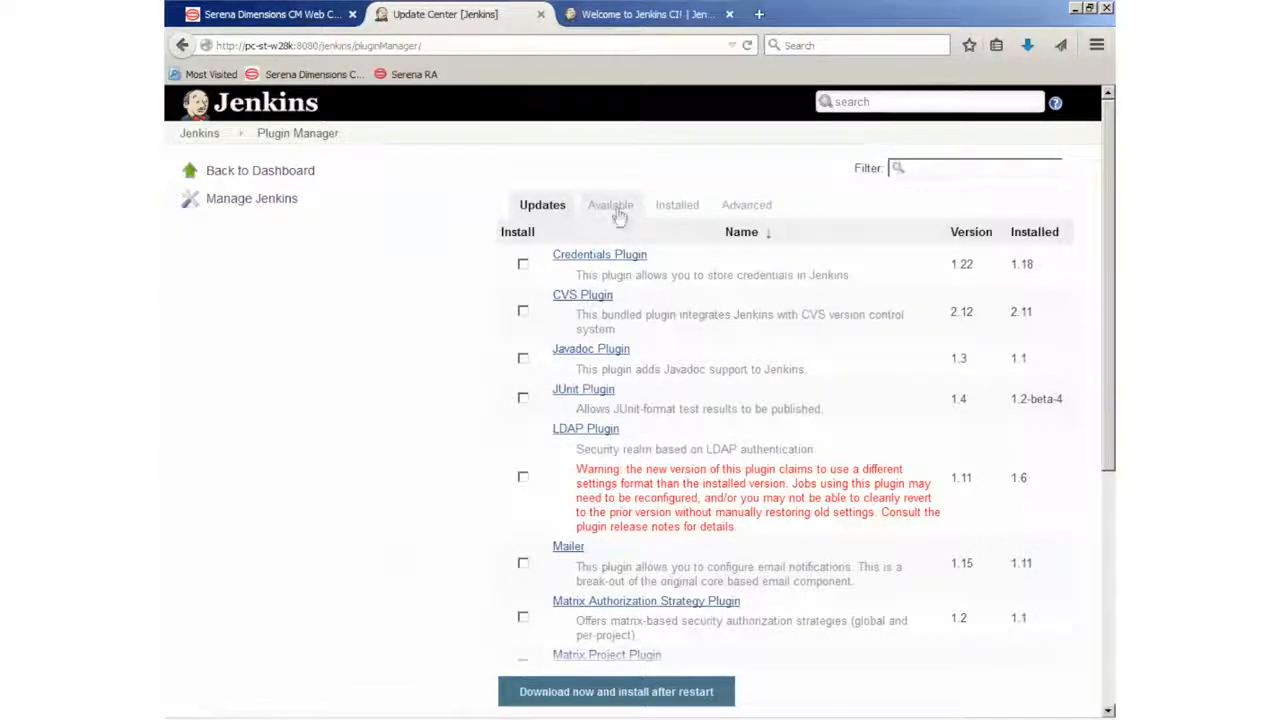
pyautogui.click(620, 212)
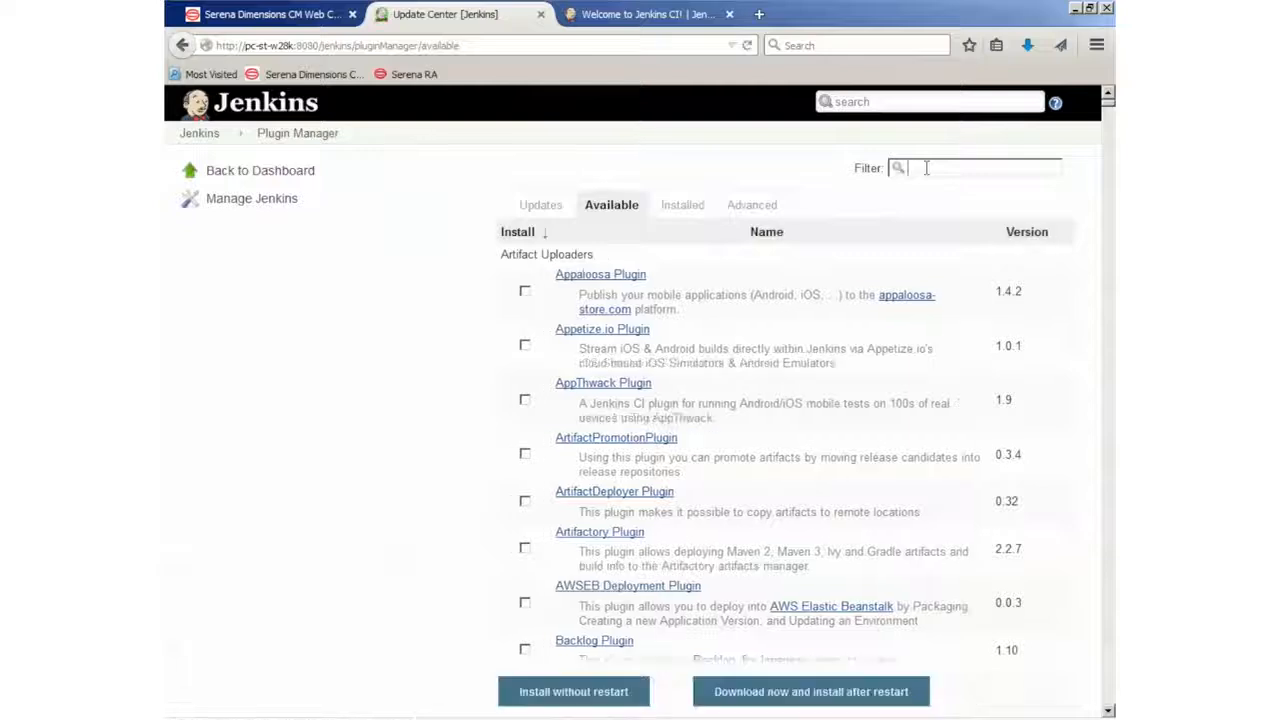
pyautogui.write('dim')
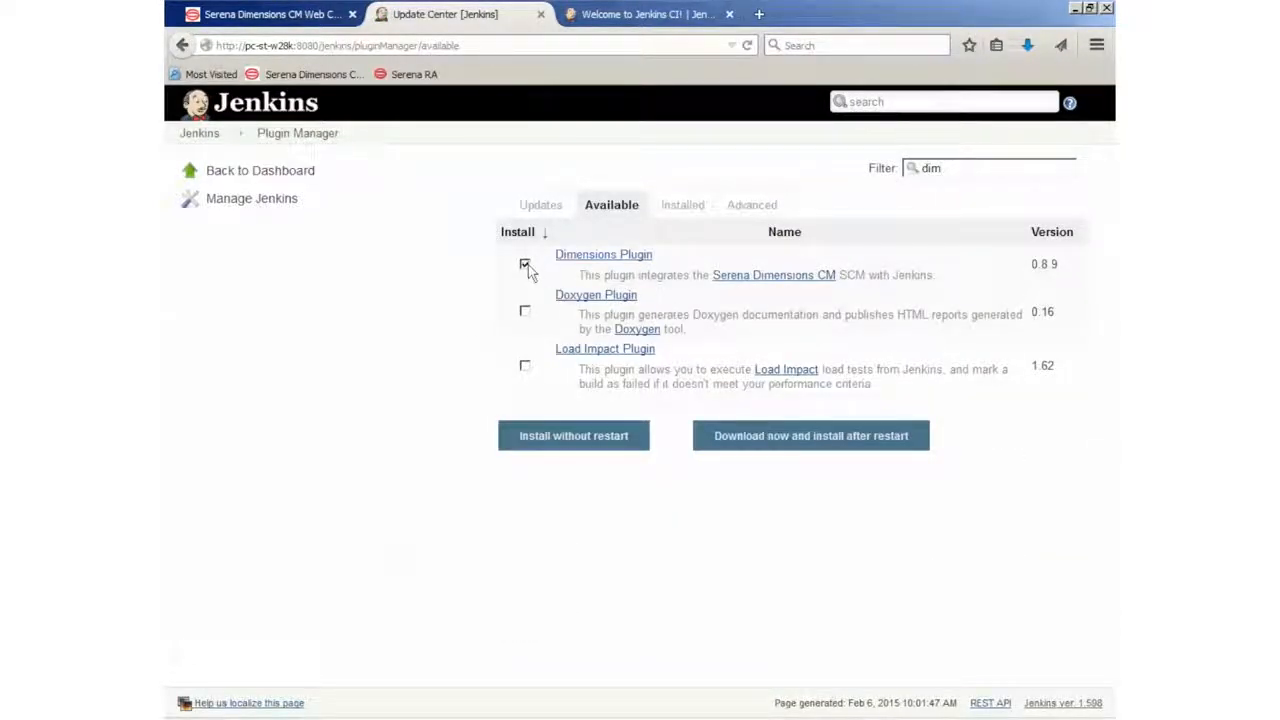
pyautogui.click(569, 447)
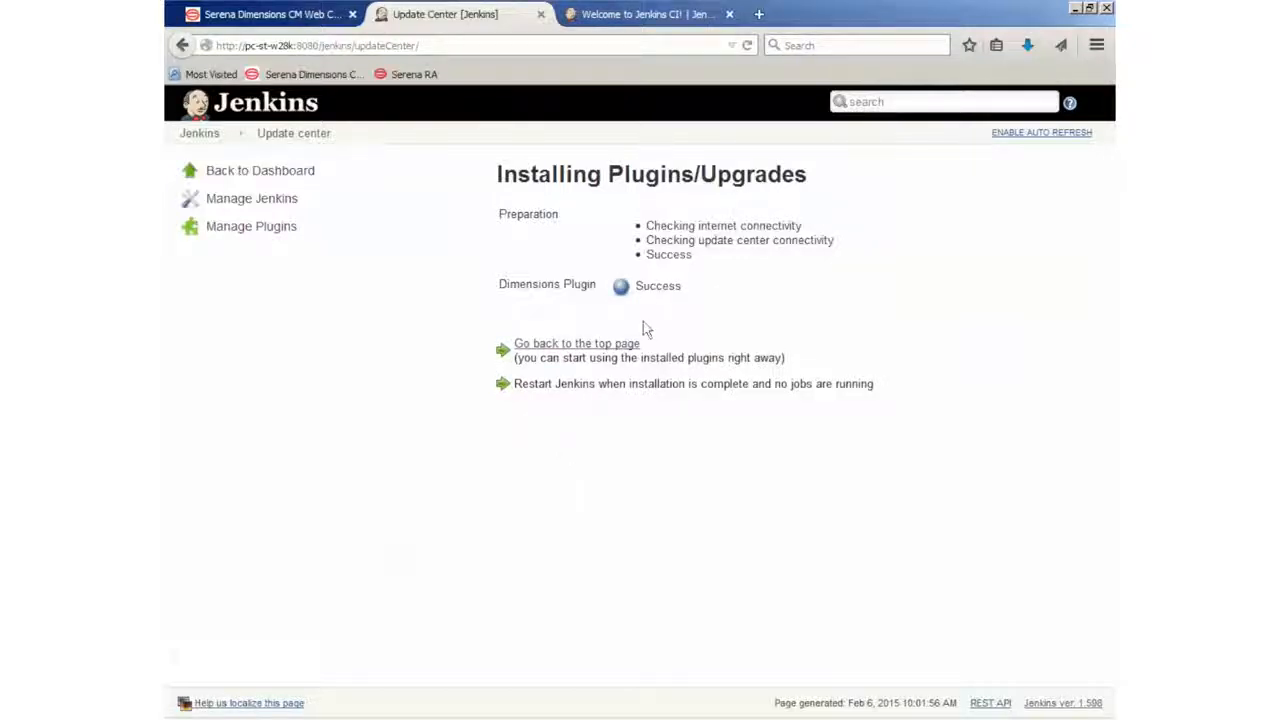
# Check the list of installed Jenkins plugins for the Dimensions CM Plugin
pyautogui.click(251, 231)
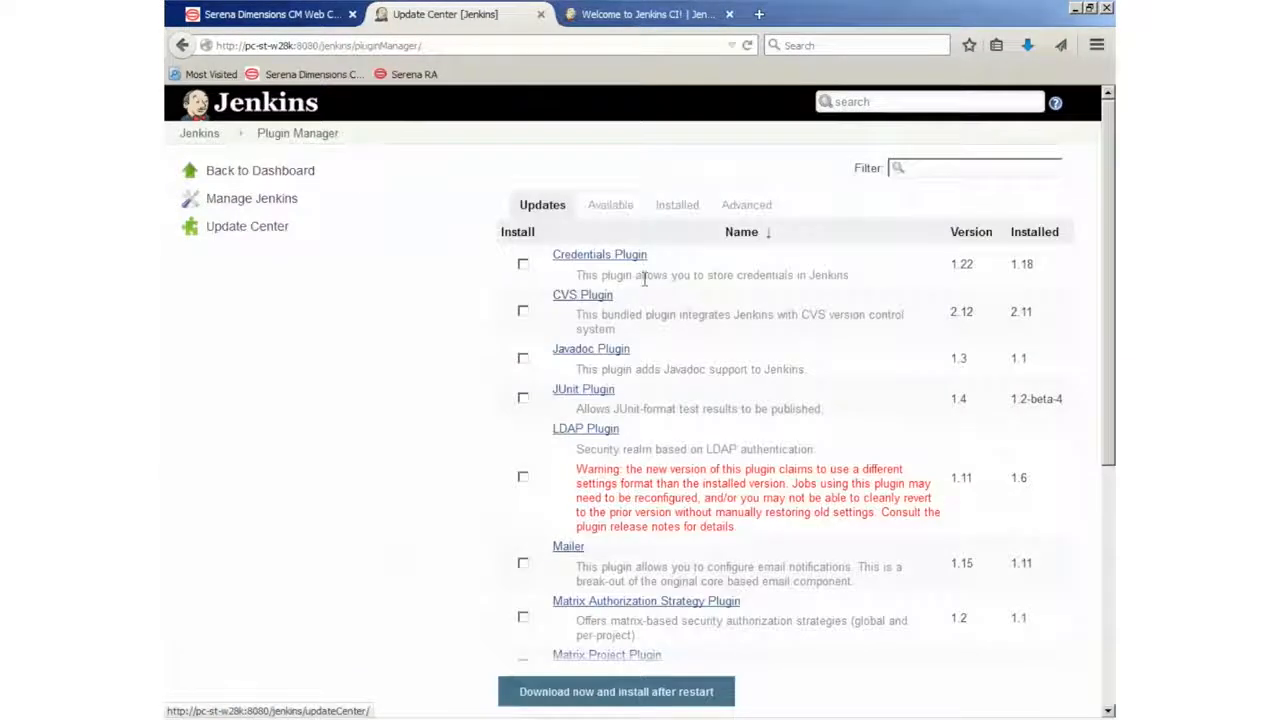
pyautogui.click(700, 208)
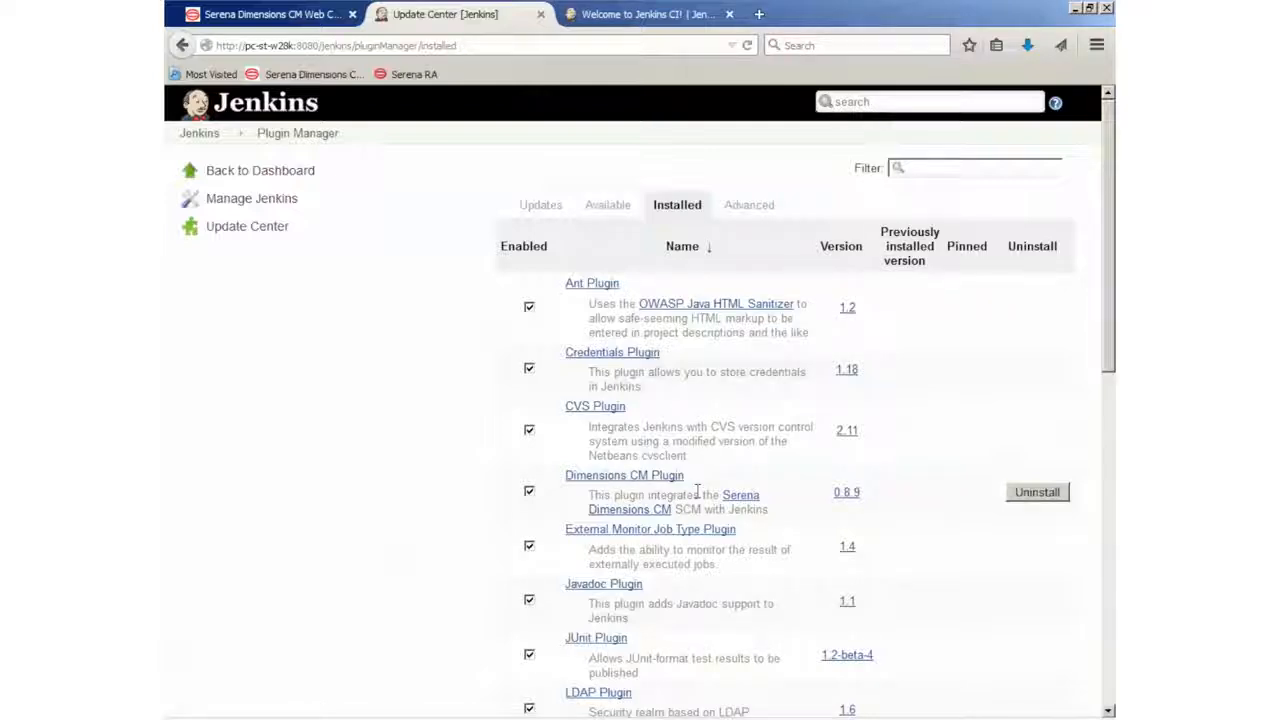
# Return to the Jenkins dashboard and open the global system configuration at its Dimensions section
pyautogui.click(226, 138)
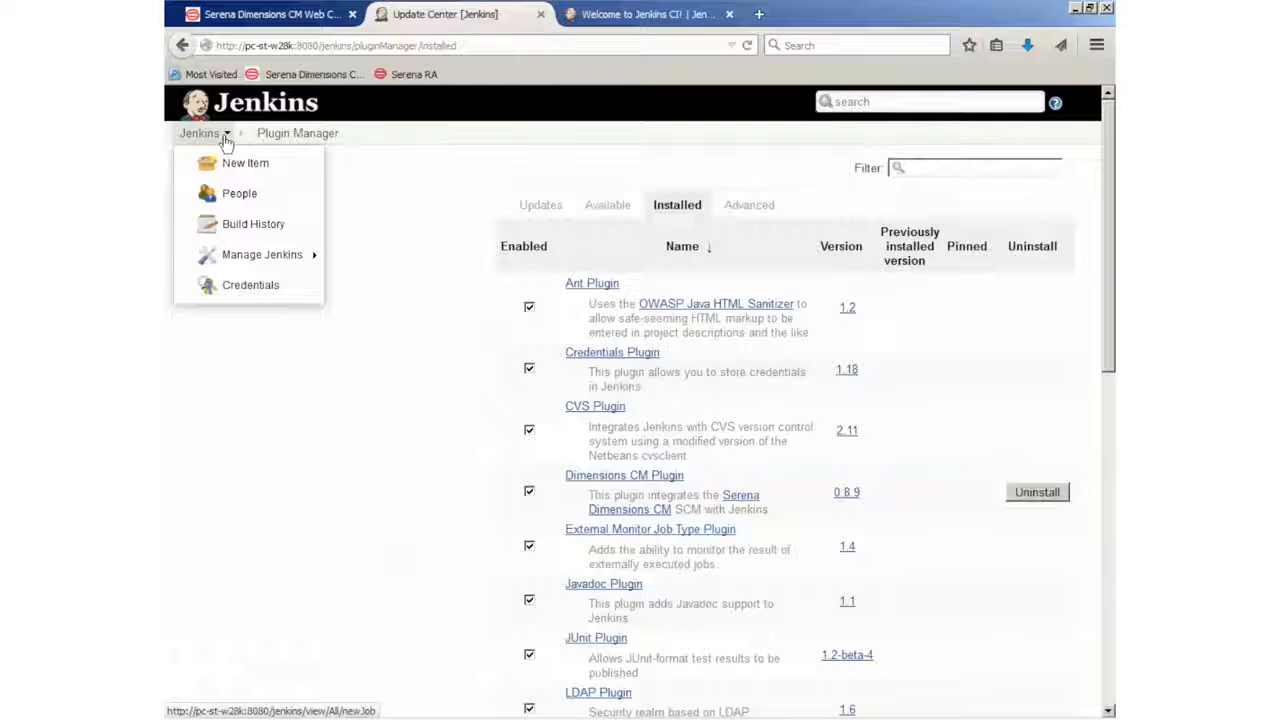
pyautogui.click(200, 133)
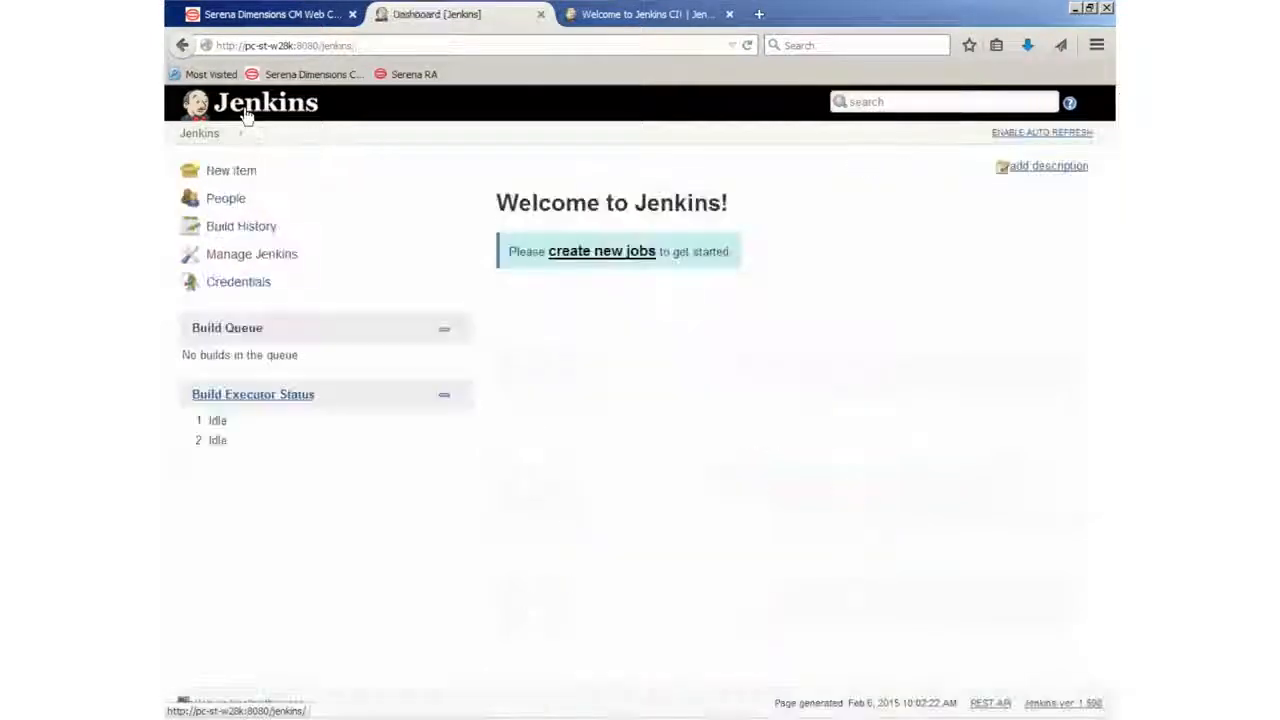
pyautogui.click(241, 262)
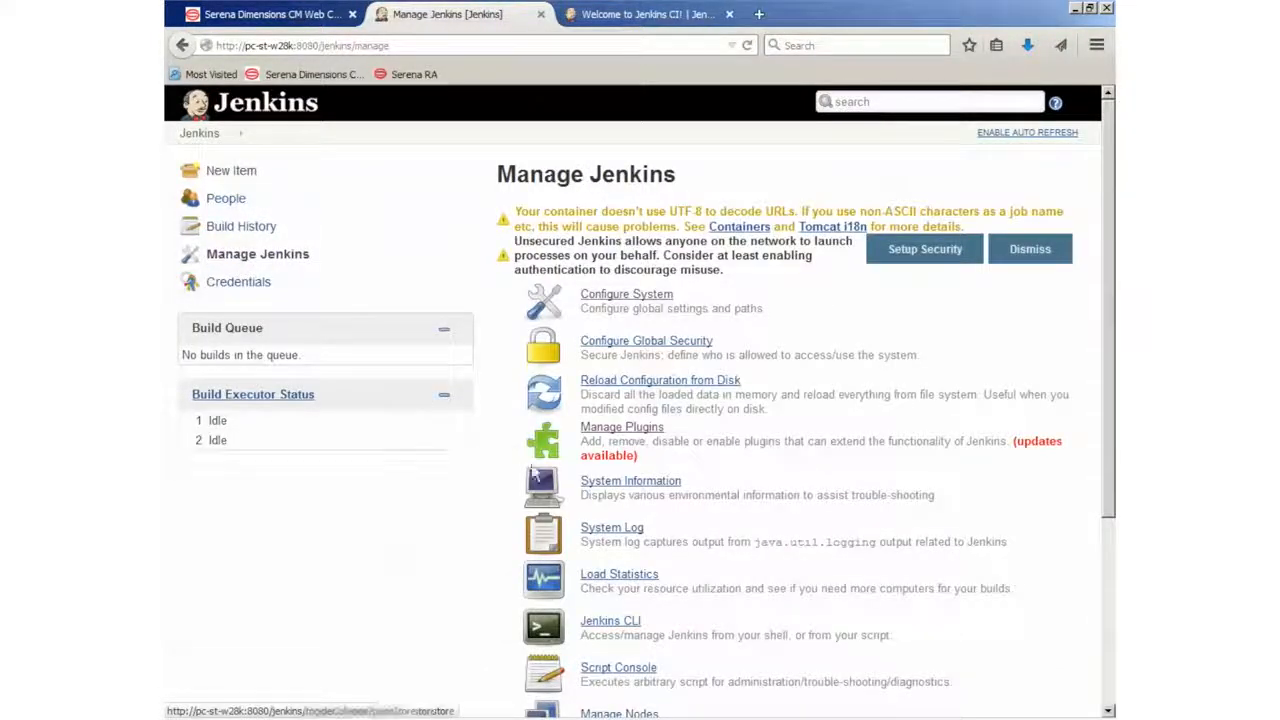
pyautogui.click(598, 298)
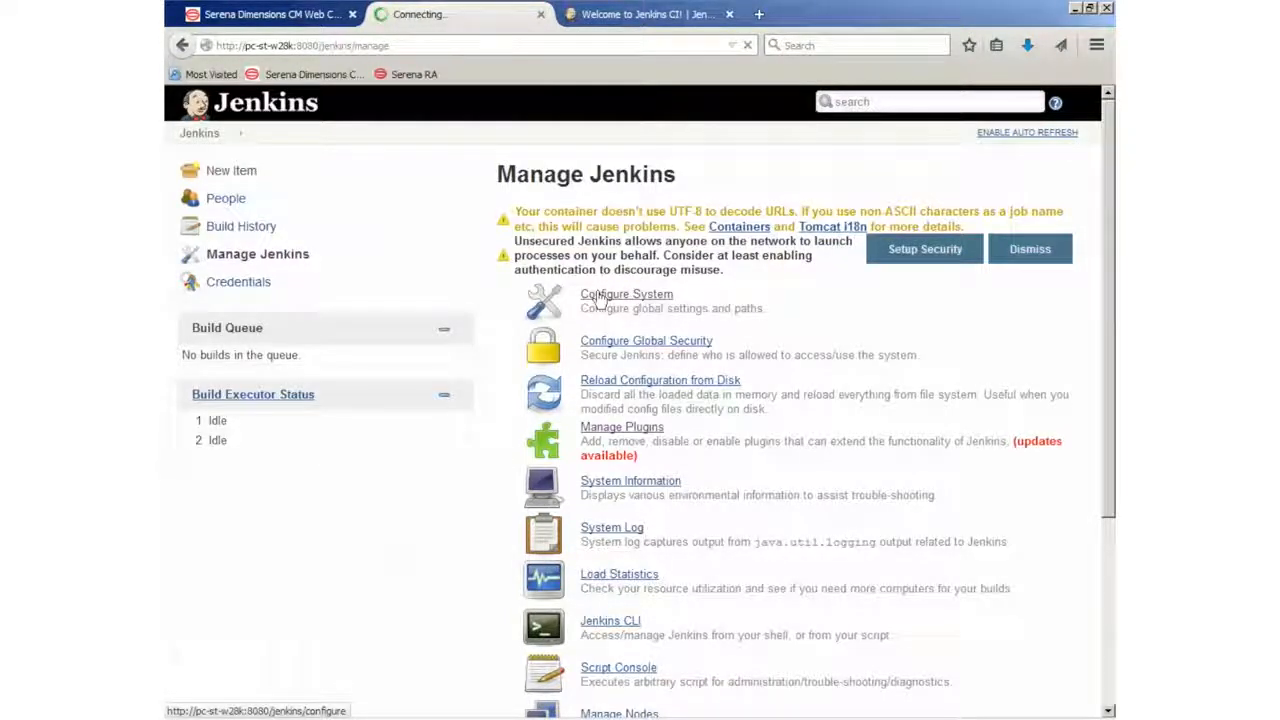
pyautogui.scroll(-5, 600, 300)
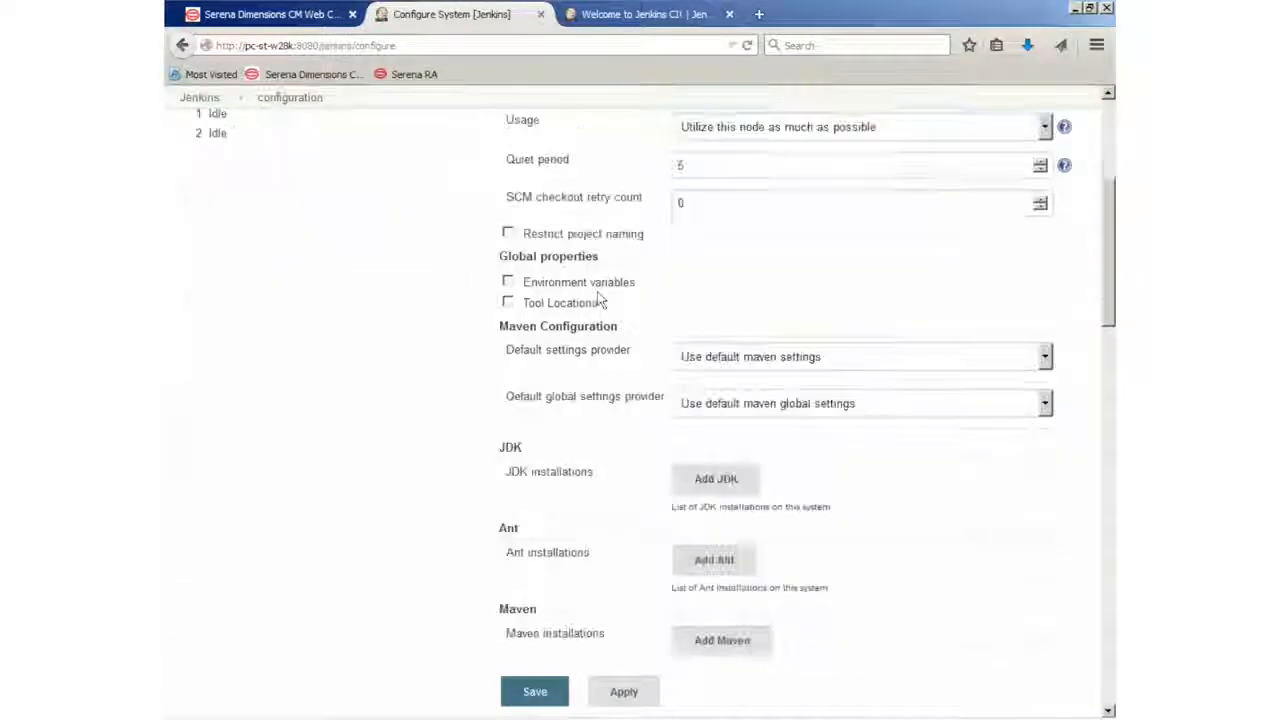
pyautogui.scroll(-12, 598, 300)
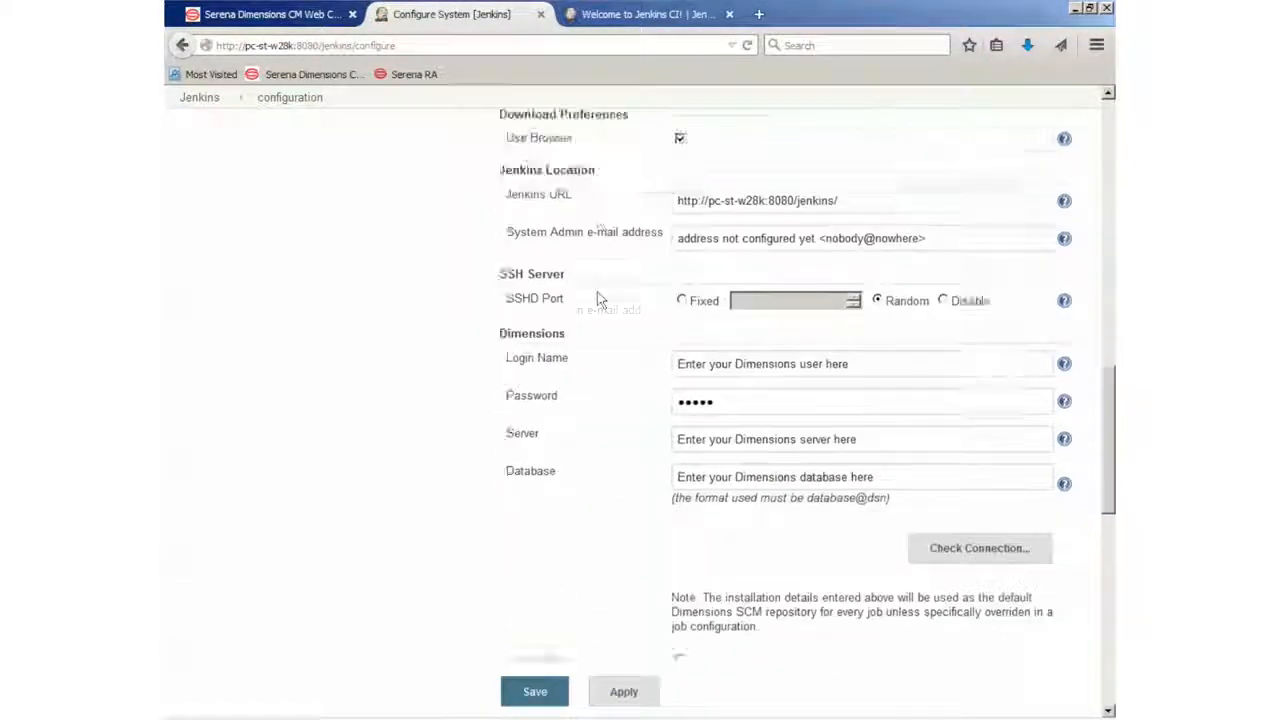
pyautogui.scroll(-2, 598, 300)
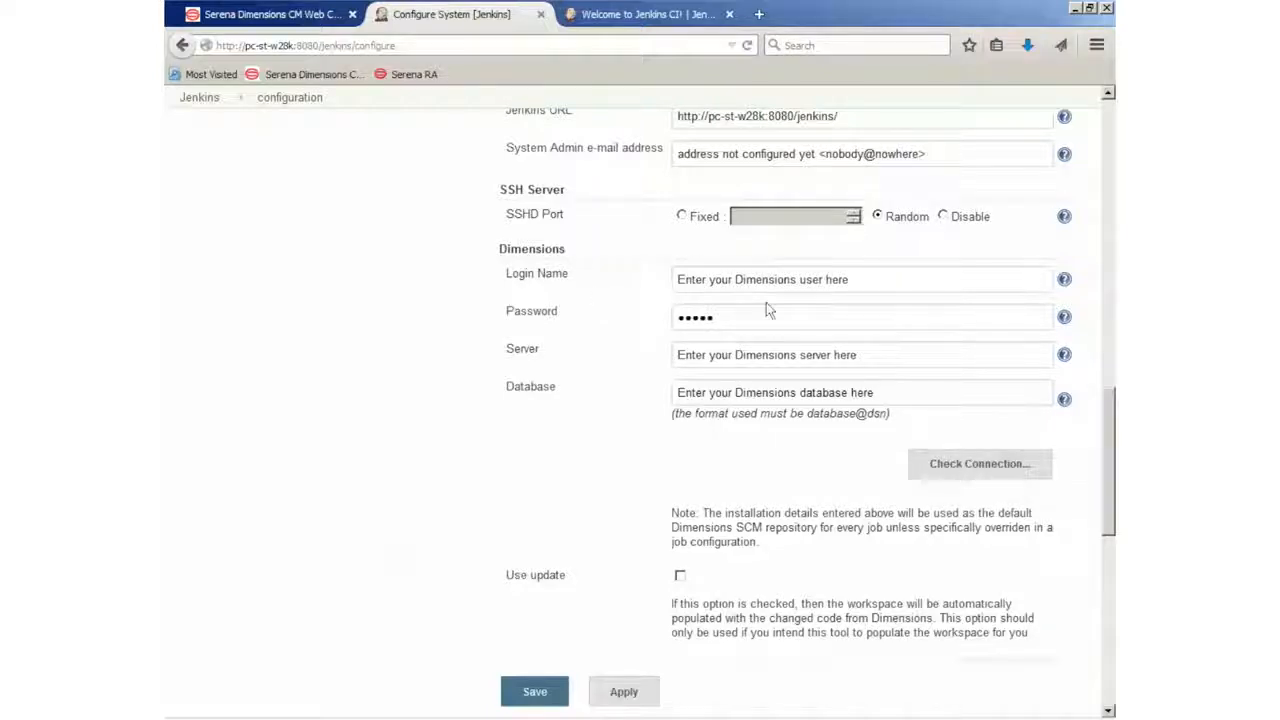
# Set the Dimensions login name to dmsys and enter the account password
pyautogui.tripleClick(851, 279)
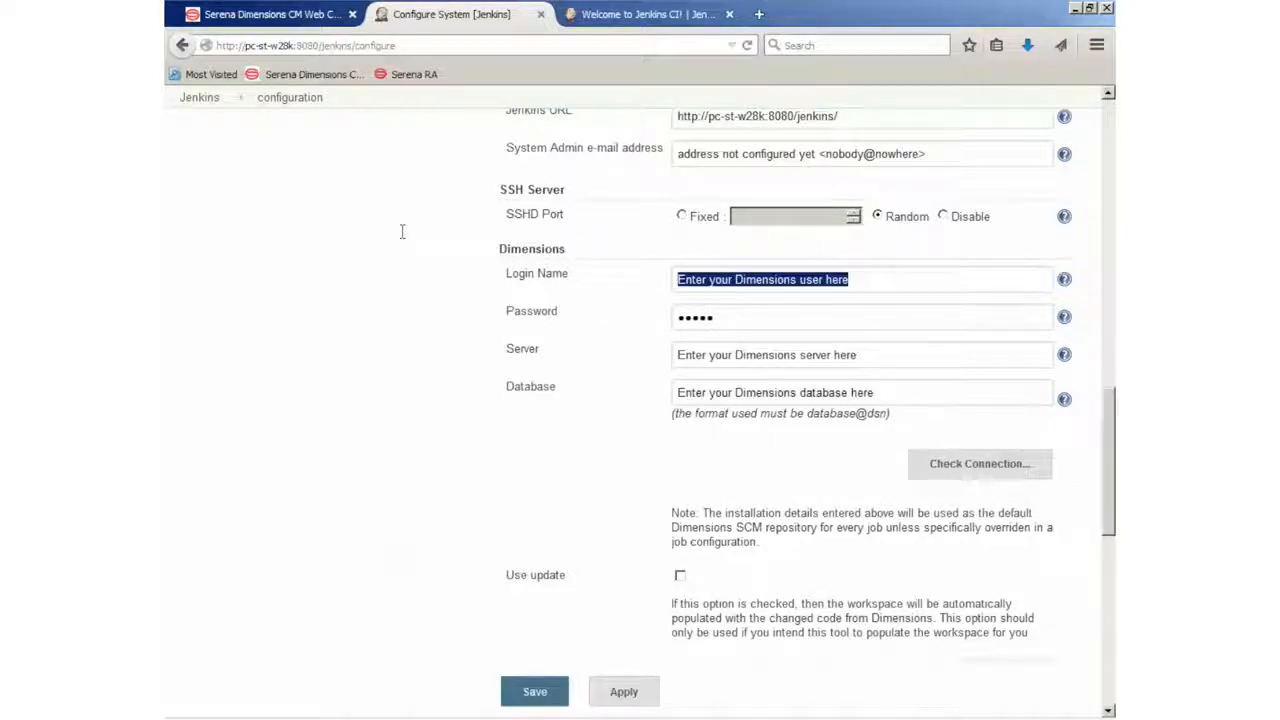
pyautogui.write('dmsys')
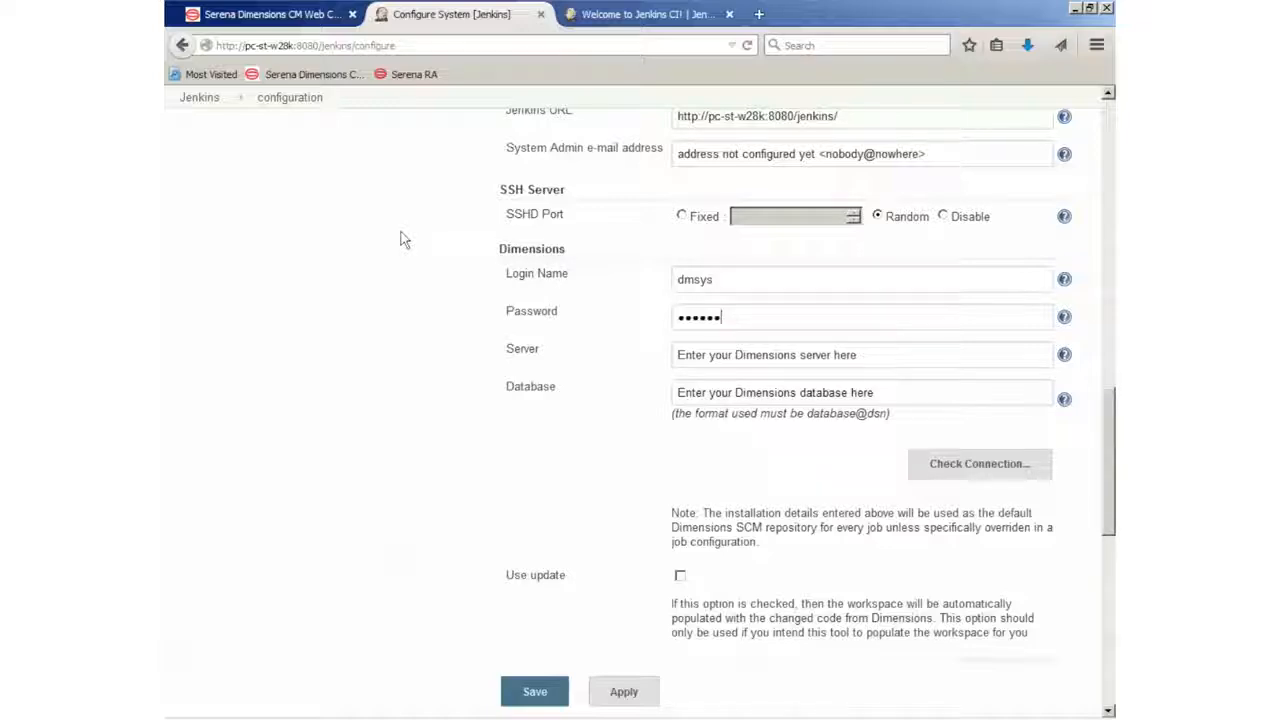
pyautogui.press('BackSpace')
pyautogui.press('BackSpace')
pyautogui.press('BackSpace')
pyautogui.press('BackSpace')
pyautogui.press('BackSpace')
pyautogui.press('BackSpace')
pyautogui.write('••••')
# Set the Dimensions server to pc-st-w28k and the database to cm_typical@dim12
pyautogui.moveTo(860, 352); pyautogui.dragTo(445, 344)
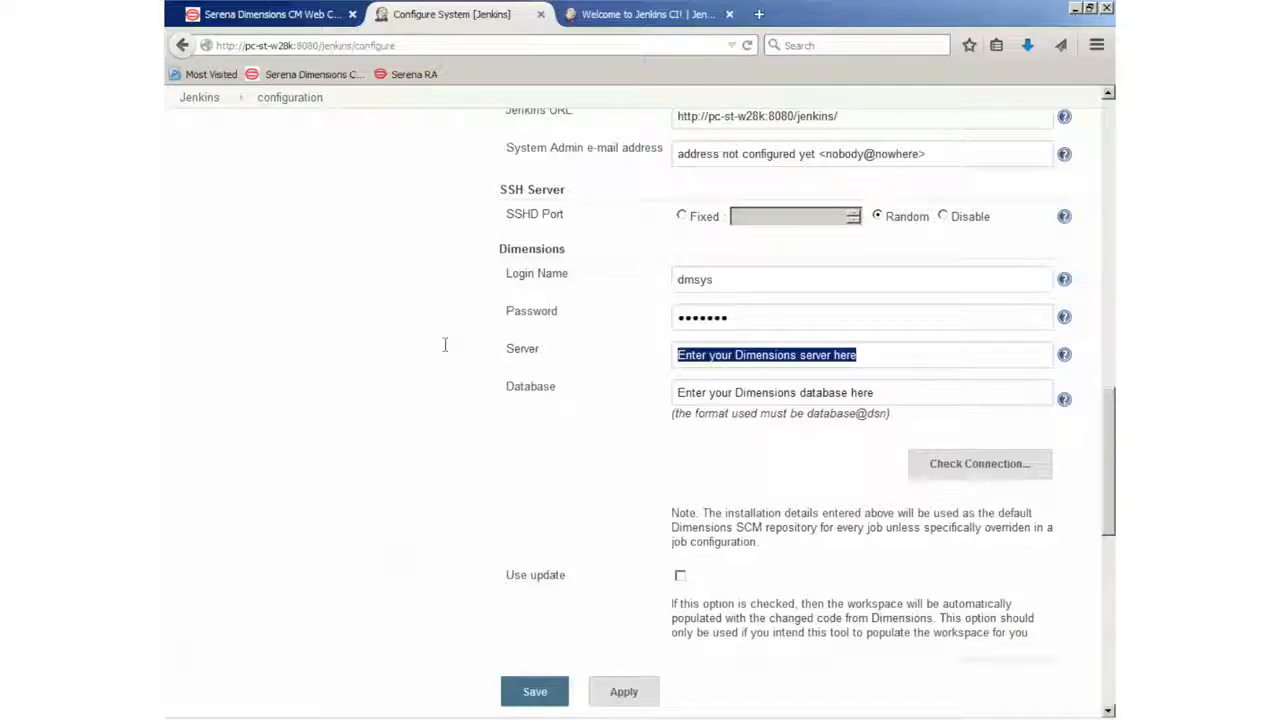
pyautogui.write('pc-st-')
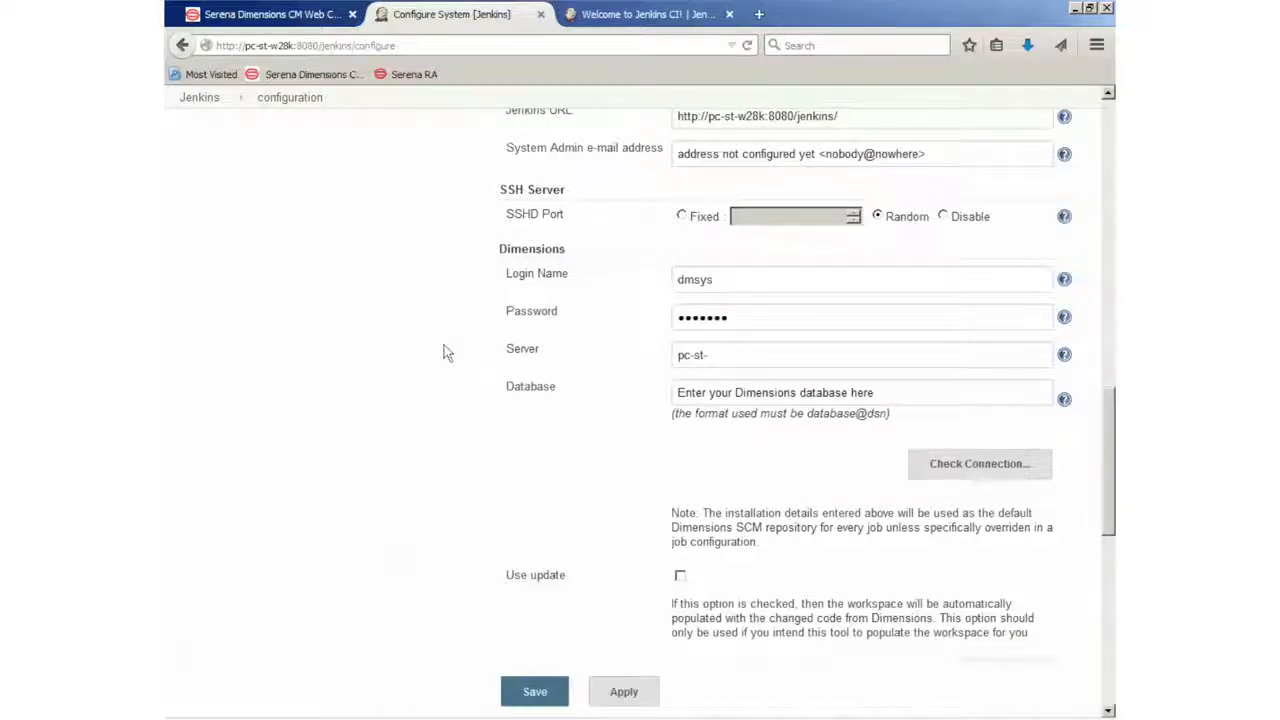
pyautogui.write('w28k')
pyautogui.press('Tab')
pyautogui.write('cm_typ')
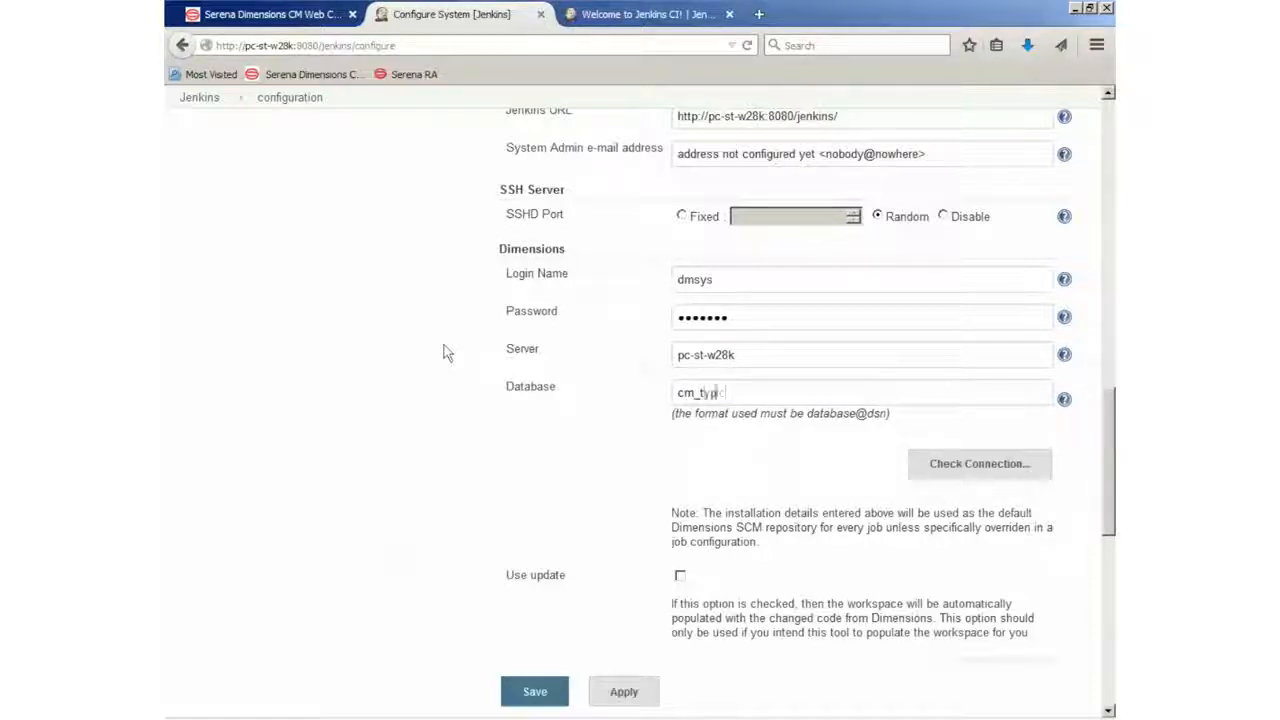
pyautogui.write('ical@dim12')
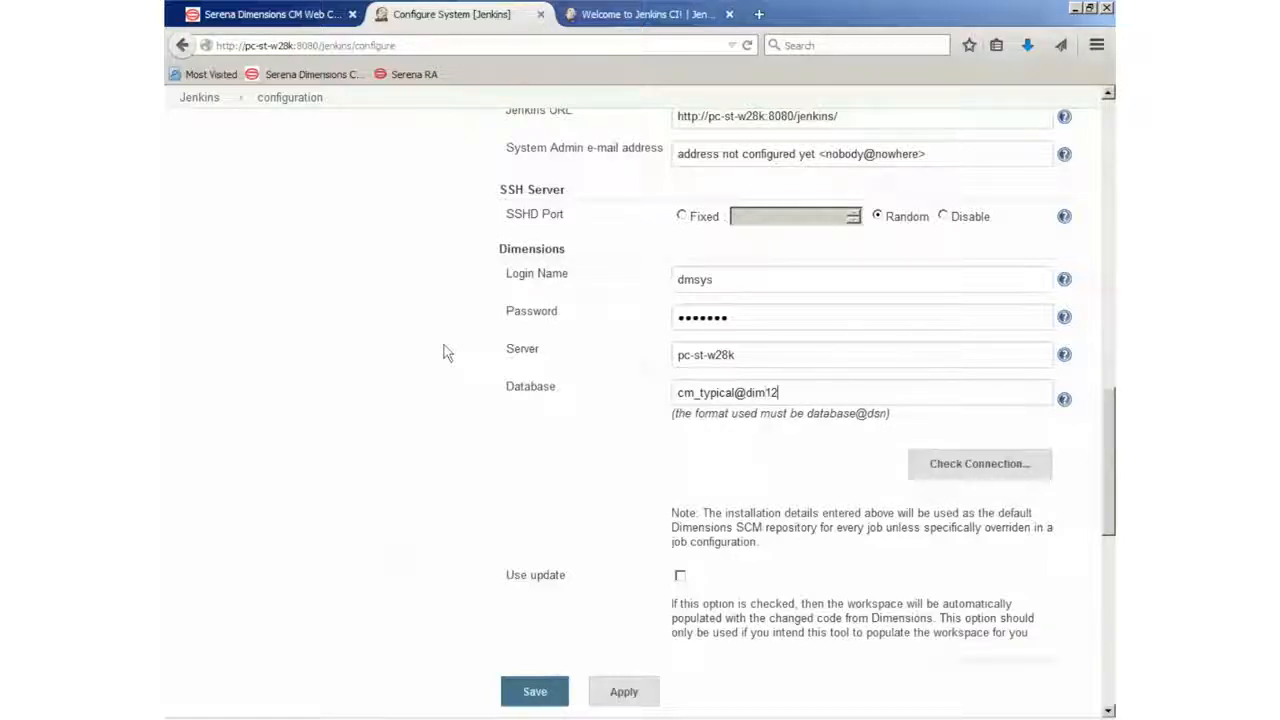
# Test the Dimensions connection and save the Jenkins system configuration
pyautogui.click(970, 473)
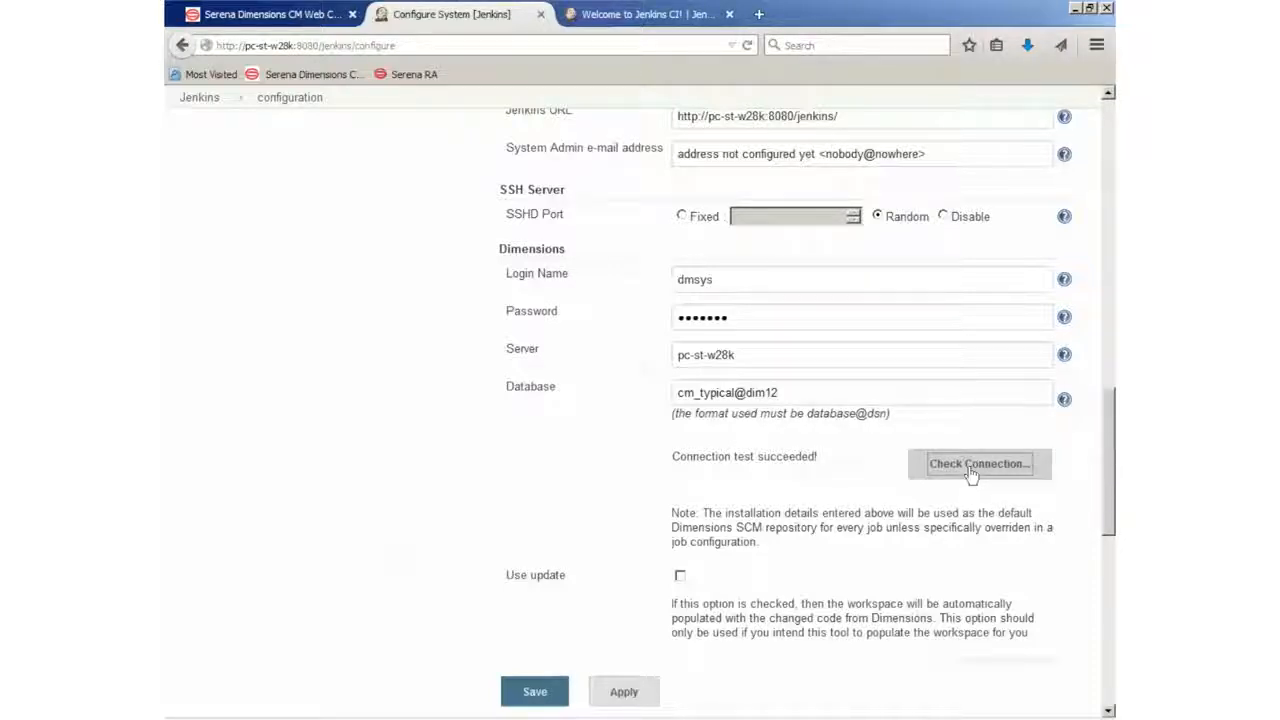
pyautogui.click(548, 692)
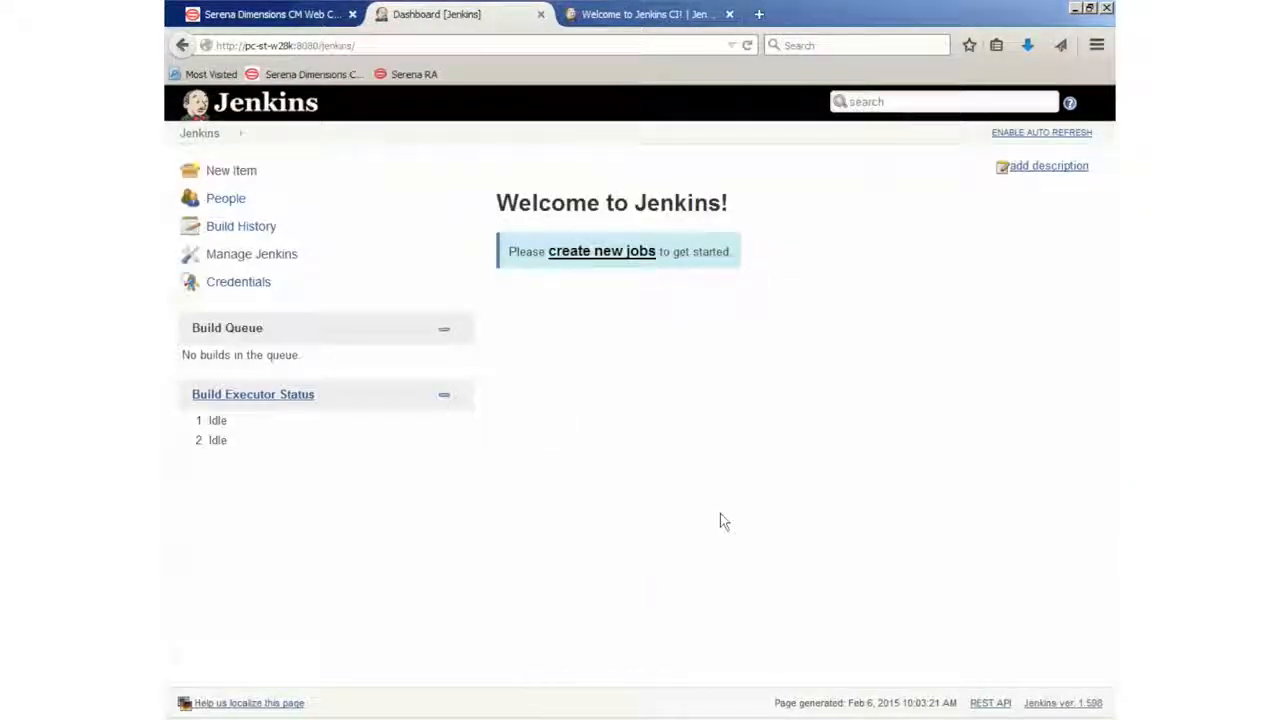